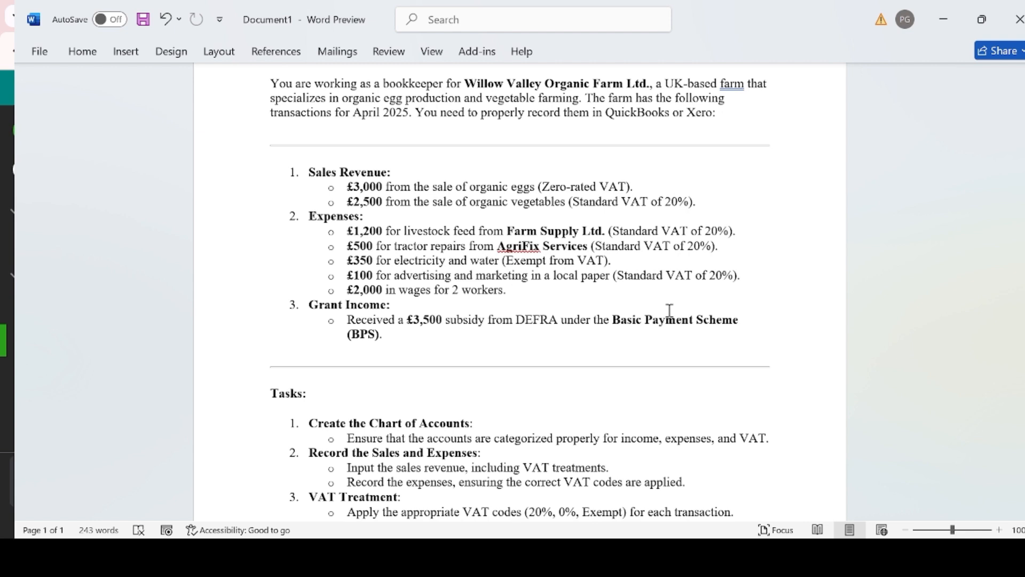
- Read the Willow Valley Organic Farm Ltd. transactions and tasks in Word, and move the document aside to switch to QuickBooks in the browser
{"action": "scroll", "coordinate": [669, 311], "scroll_direction": "up", "scroll_amount": 1}
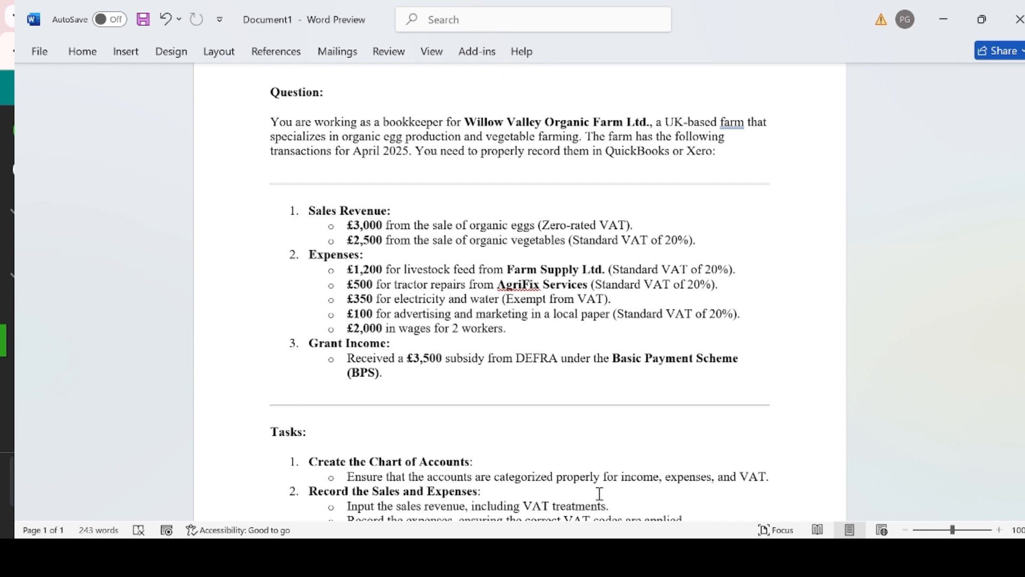
{"action": "scroll", "coordinate": [717, 483], "scroll_direction": "down", "scroll_amount": 1}
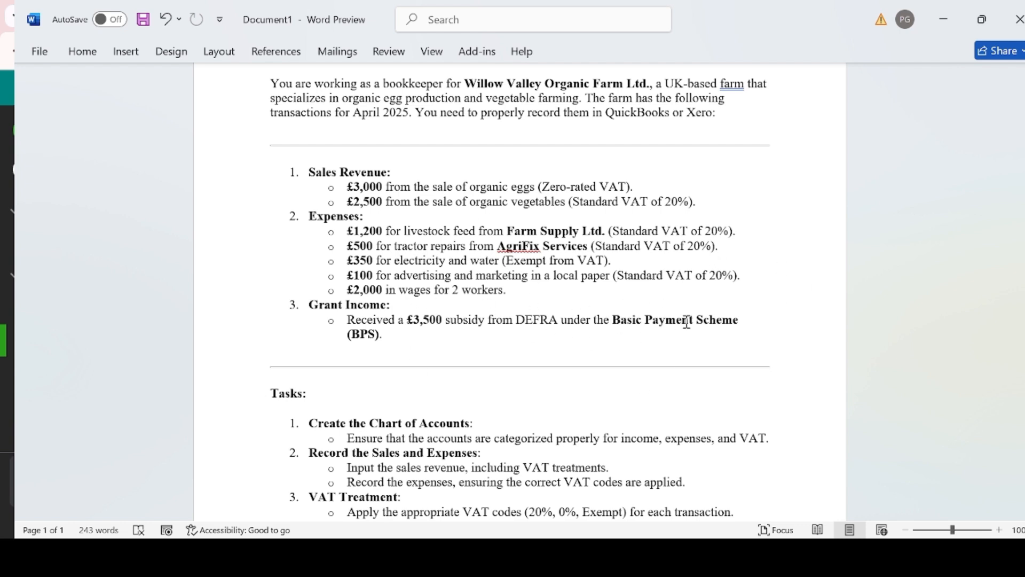
{"action": "key", "text": "alt+Tab"}
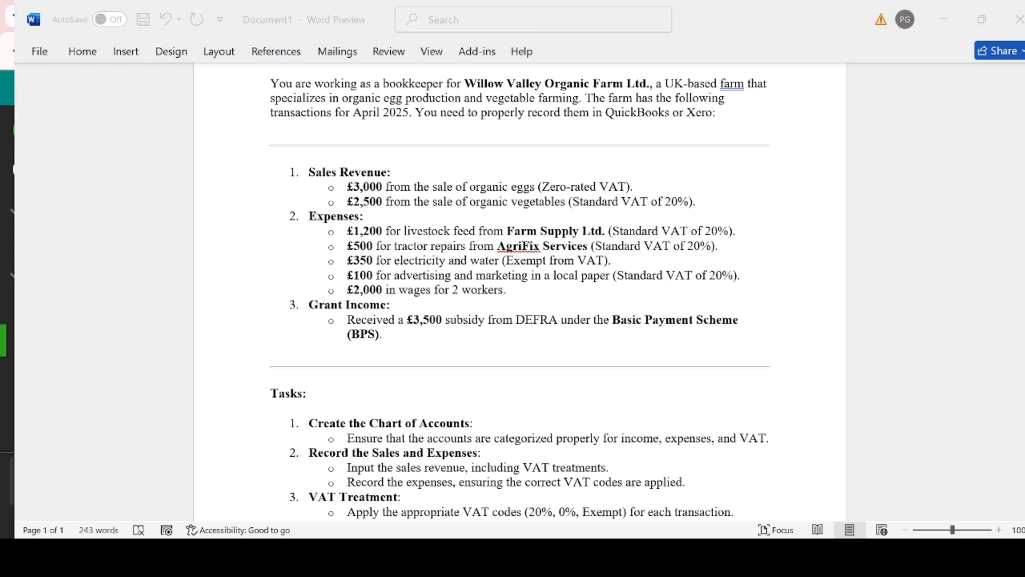
{"action": "left_click_drag", "start_coordinate": [748, 19], "coordinate": [1024, 4]}
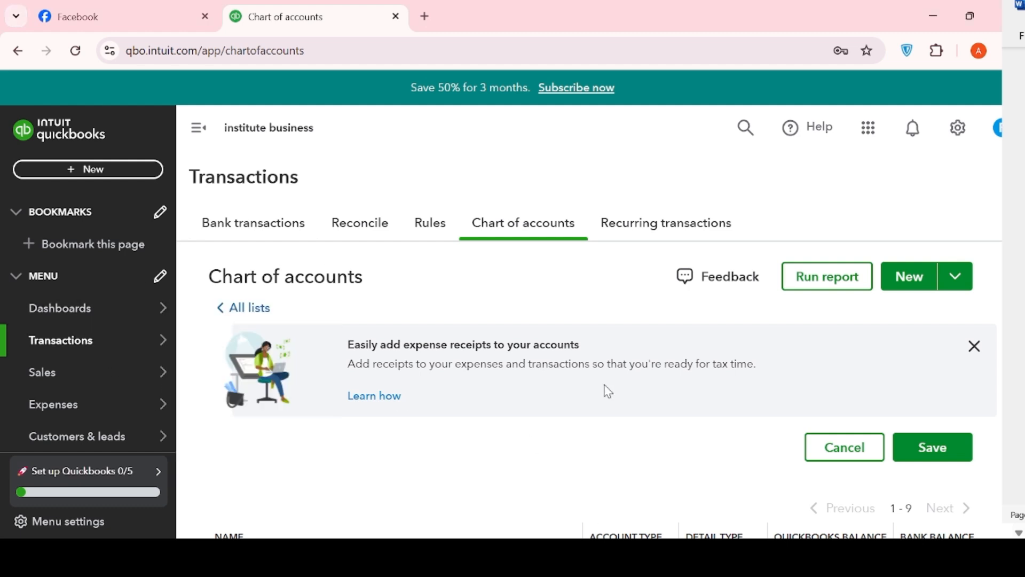
- Collapse the Bookmarks and Menu sections of the QuickBooks navigation
{"action": "left_click", "coordinate": [71, 172]}
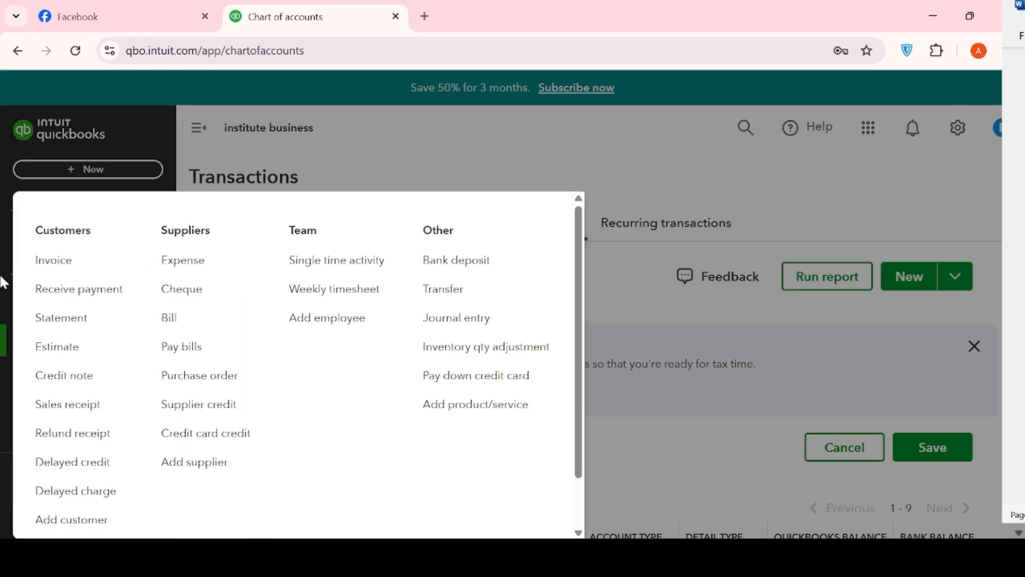
{"action": "left_click", "coordinate": [425, 176]}
{"action": "left_click", "coordinate": [69, 221]}
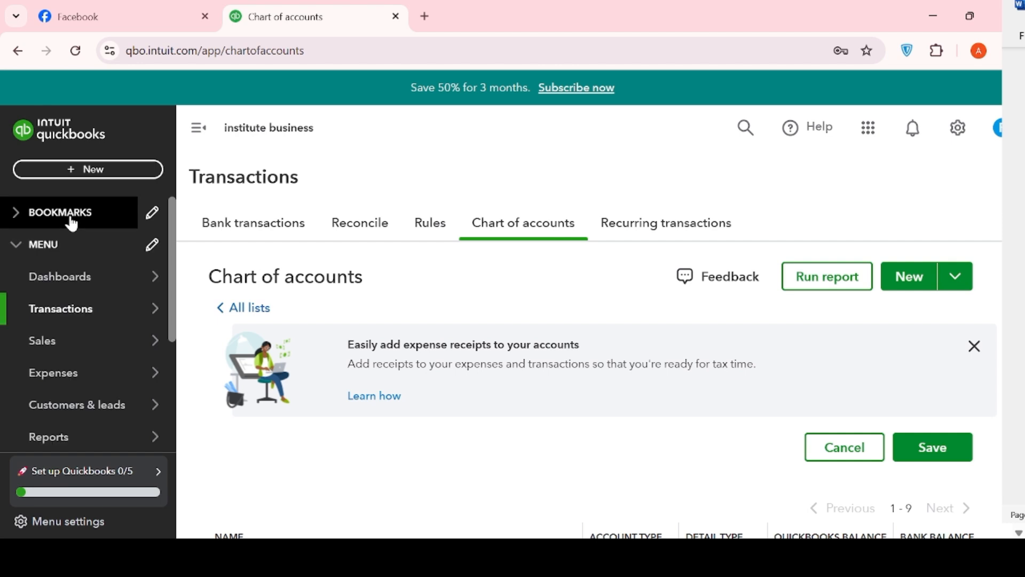
{"action": "left_click", "coordinate": [50, 247]}
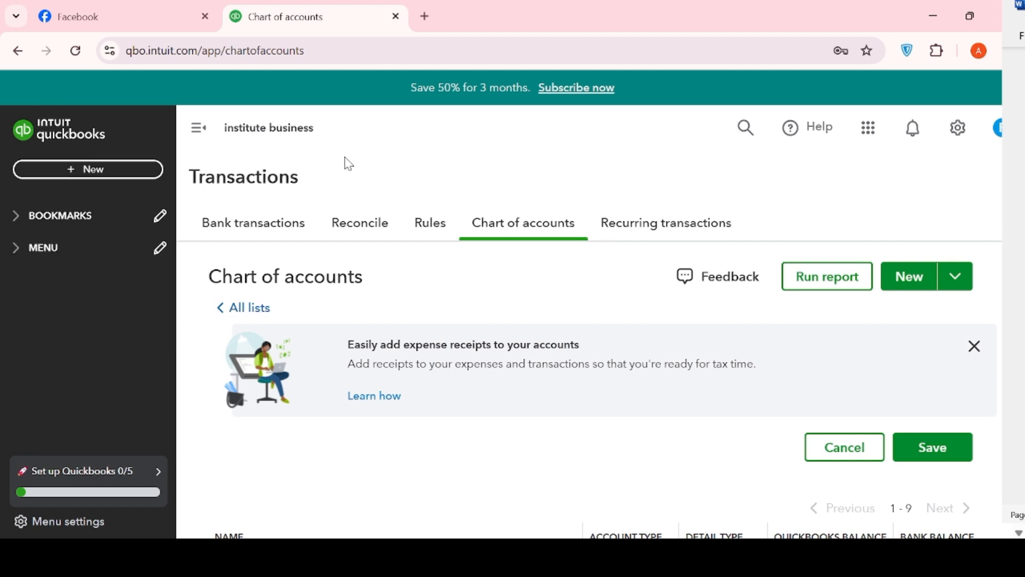
- Open the company's chart of accounts and reload the page
{"action": "left_click", "coordinate": [953, 140]}
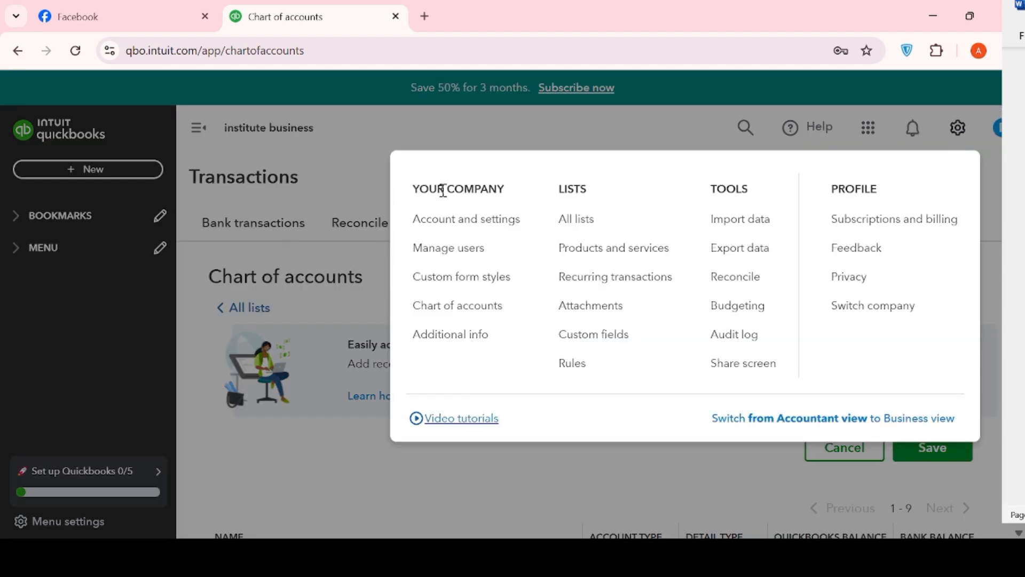
{"action": "left_click", "coordinate": [457, 314]}
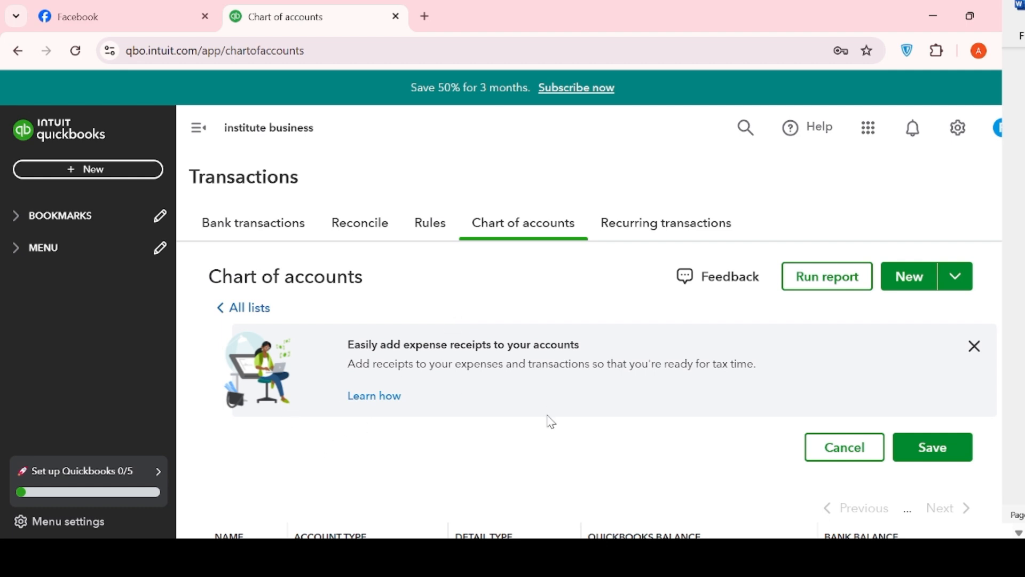
{"action": "scroll", "coordinate": [554, 390], "scroll_direction": "down", "scroll_amount": 3}
{"action": "scroll", "coordinate": [483, 398], "scroll_direction": "down", "scroll_amount": 3}
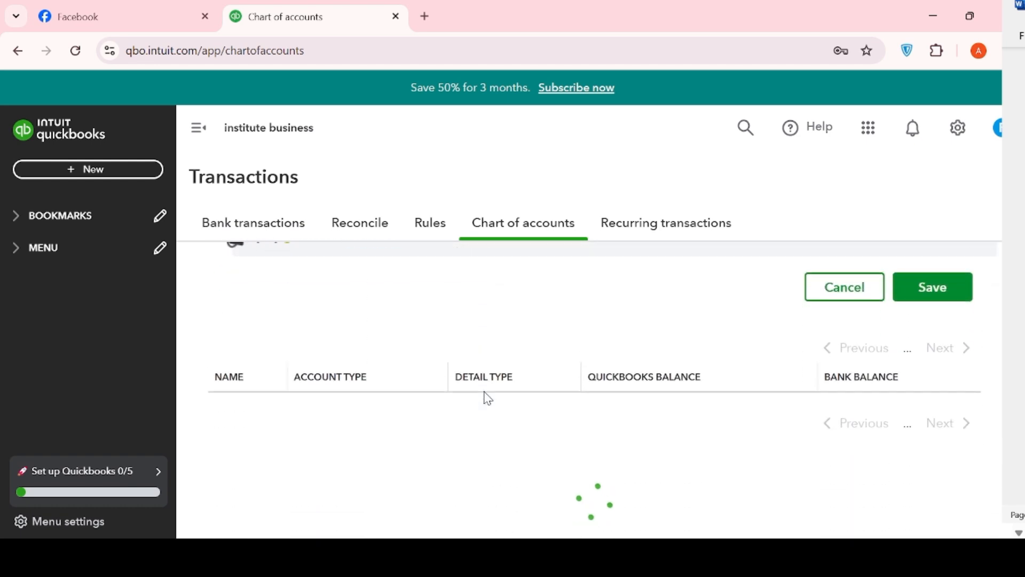
{"action": "left_click", "coordinate": [78, 53]}
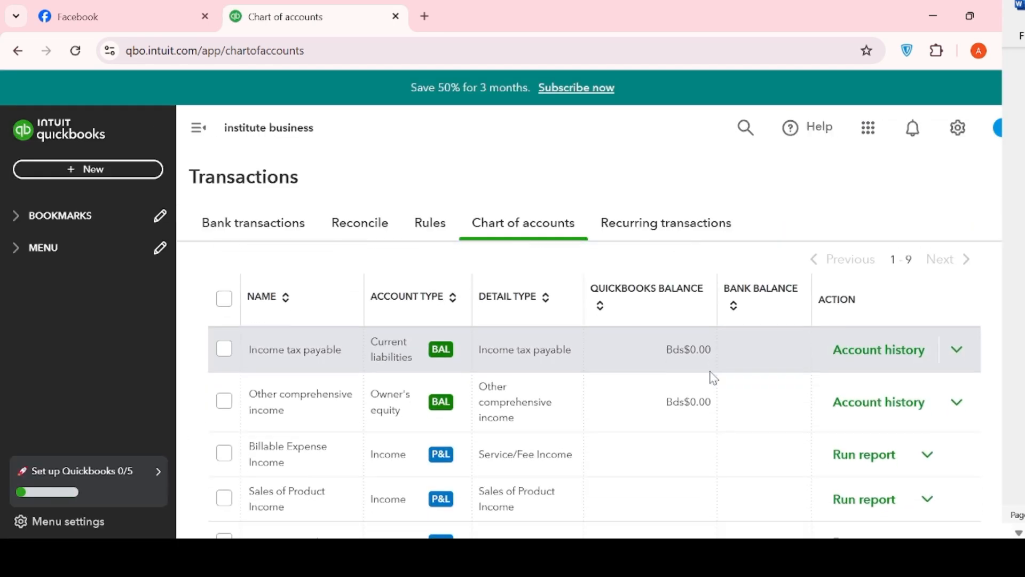
- Look through the income accounts listed in the chart of accounts, including their account and detail types
{"action": "scroll", "coordinate": [715, 378], "scroll_direction": "down", "scroll_amount": 2}
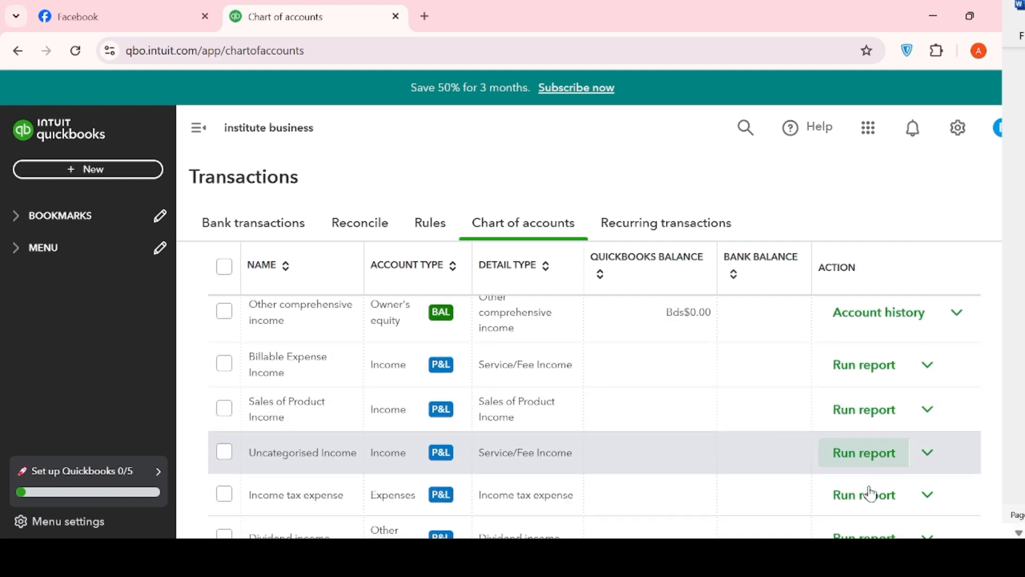
{"action": "scroll", "coordinate": [870, 490], "scroll_direction": "down", "scroll_amount": 3}
{"action": "scroll", "coordinate": [871, 491], "scroll_direction": "up", "scroll_amount": 5}
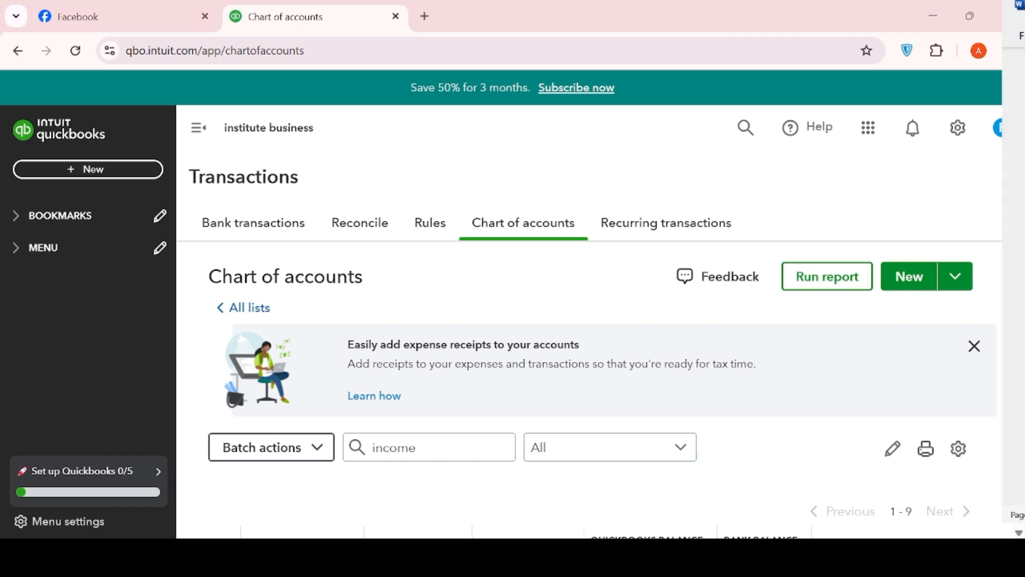
{"action": "key", "text": "alt+Tab"}
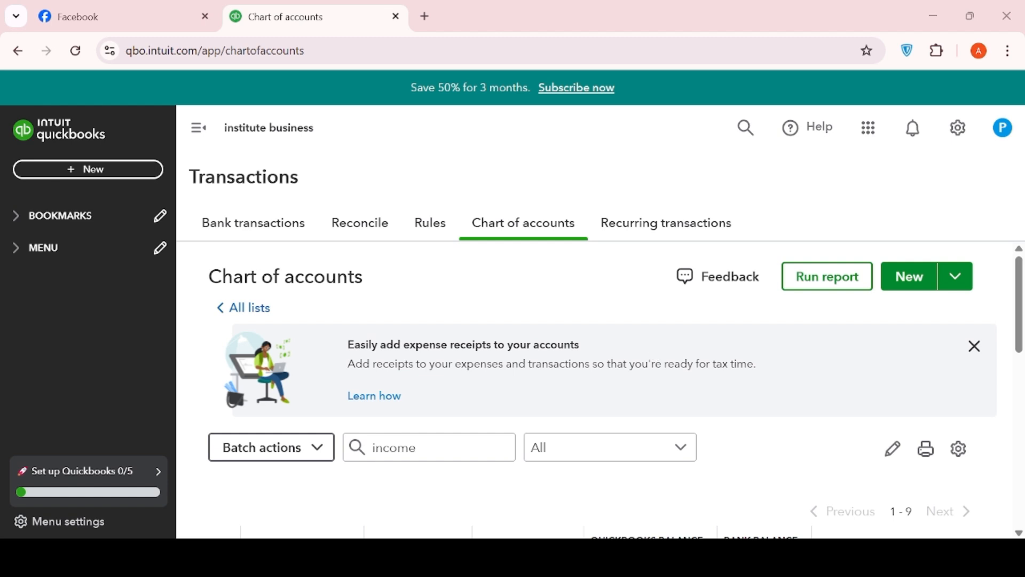
- Start a new account in the chart of accounts and name it "sales organic egg"
{"action": "left_click", "coordinate": [899, 289]}
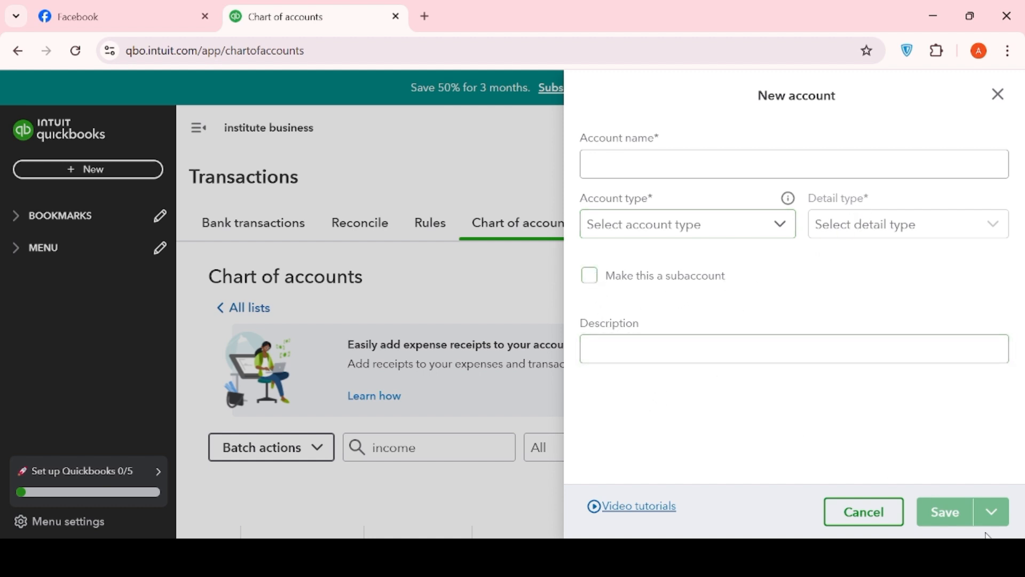
{"action": "left_click", "coordinate": [616, 171]}
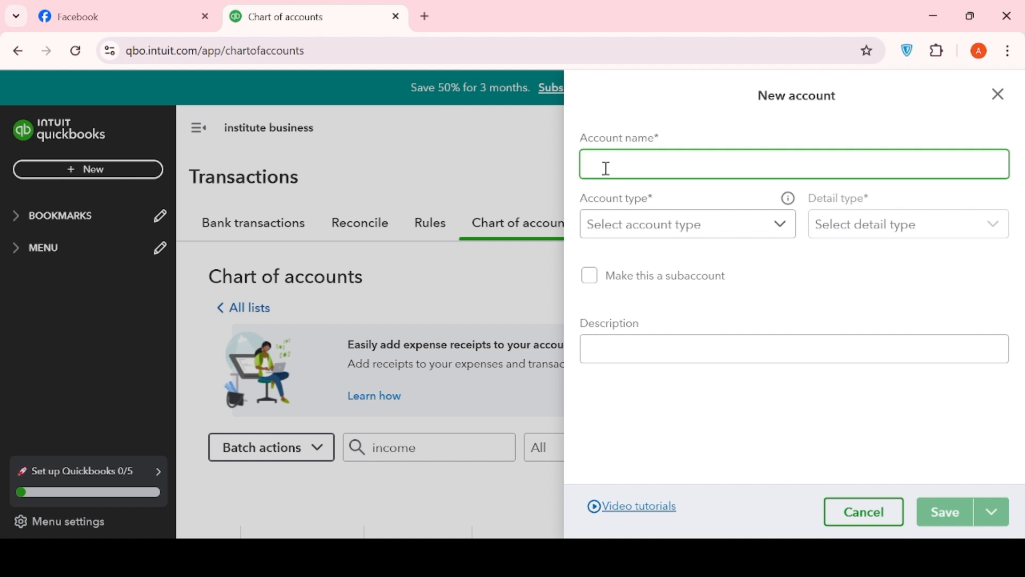
{"action": "type", "text": "sales organic egg"}
- Set the new account's type to Income and its detail type to Sales - wholesale
{"action": "left_click", "coordinate": [675, 224]}
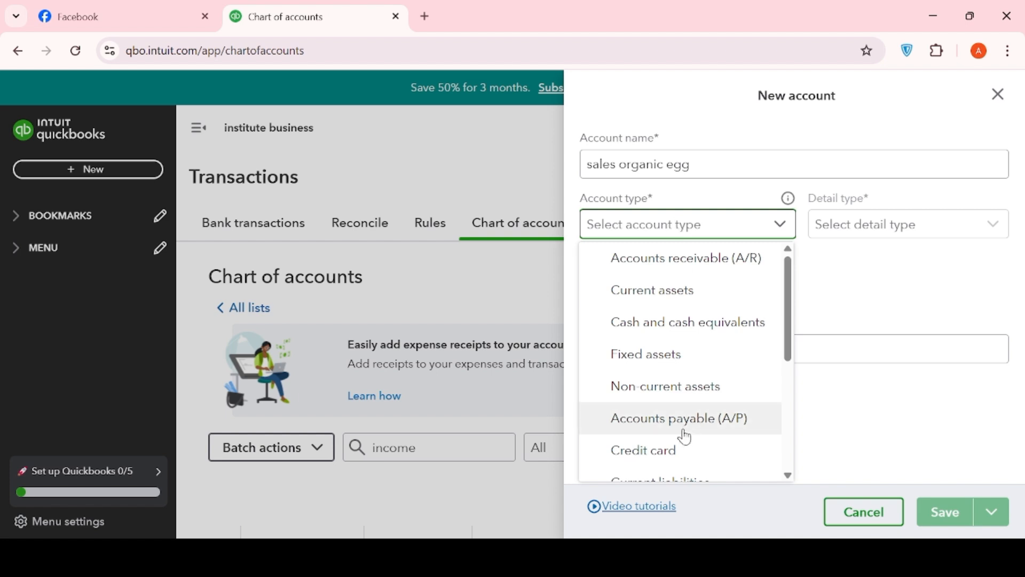
{"action": "scroll", "coordinate": [687, 426], "scroll_direction": "down", "scroll_amount": 1}
{"action": "scroll", "coordinate": [684, 425], "scroll_direction": "down", "scroll_amount": 4}
{"action": "left_click", "coordinate": [680, 354]}
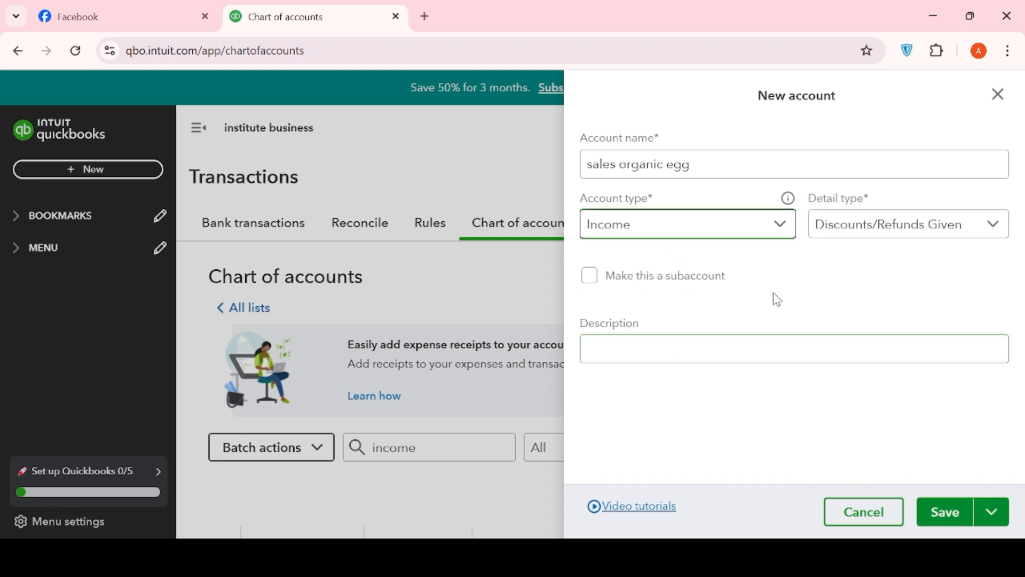
{"action": "left_click", "coordinate": [984, 235]}
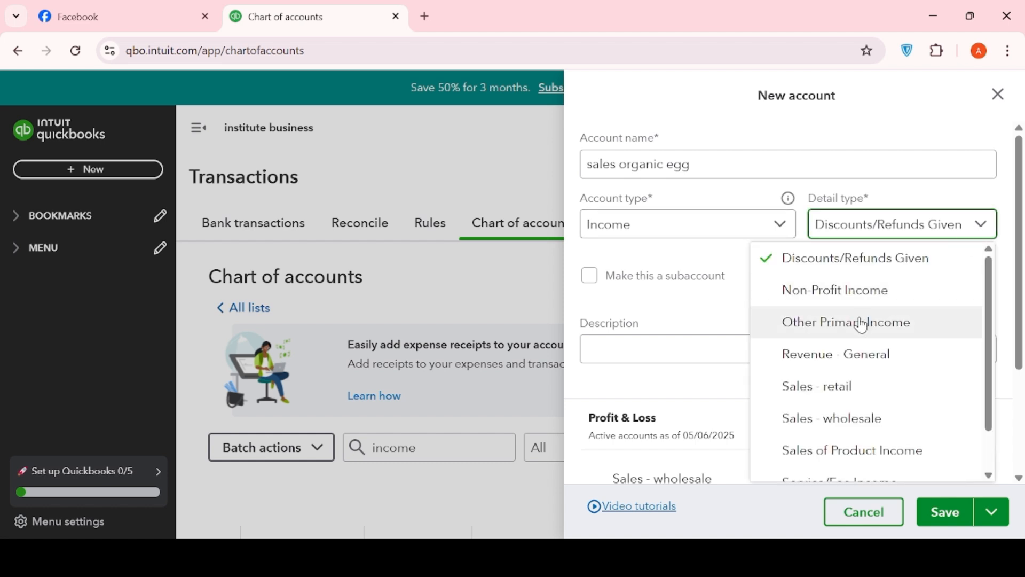
{"action": "scroll", "coordinate": [904, 369], "scroll_direction": "down", "scroll_amount": 2}
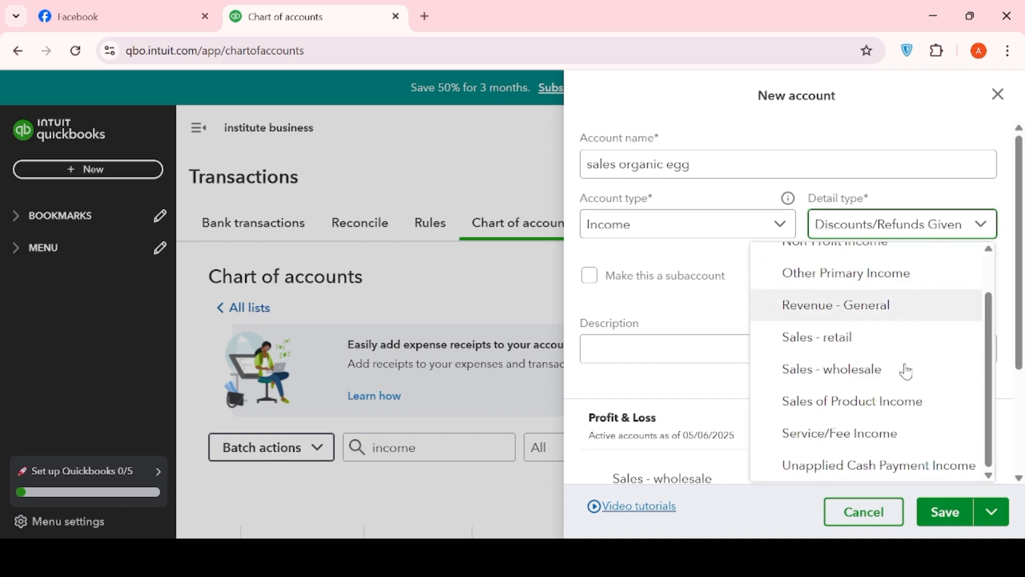
{"action": "left_click", "coordinate": [861, 370]}
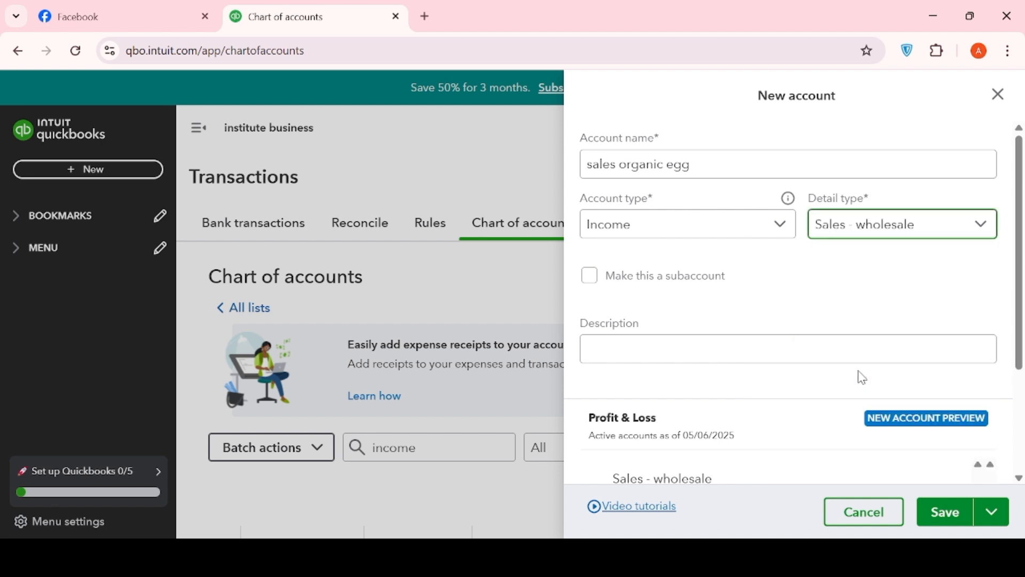
- Copy the text "sales organic egg" from the Profit & Loss preview into the account's description
{"action": "left_click", "coordinate": [624, 350]}
{"action": "scroll", "coordinate": [833, 398], "scroll_direction": "down", "scroll_amount": 3}
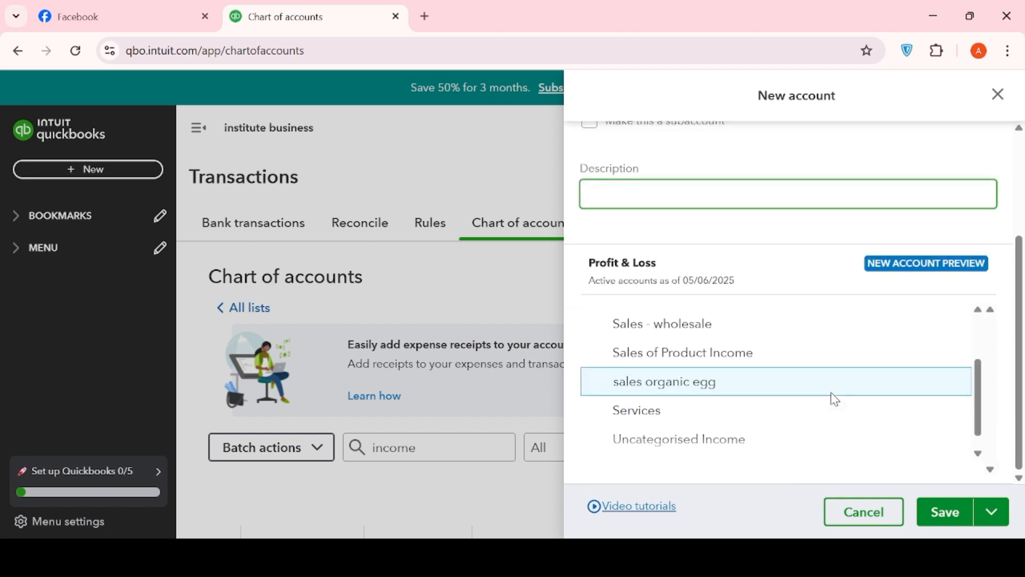
{"action": "left_click", "coordinate": [748, 387]}
{"action": "left_click_drag", "start_coordinate": [718, 384], "coordinate": [612, 384]}
{"action": "key", "text": "ctrl+c"}
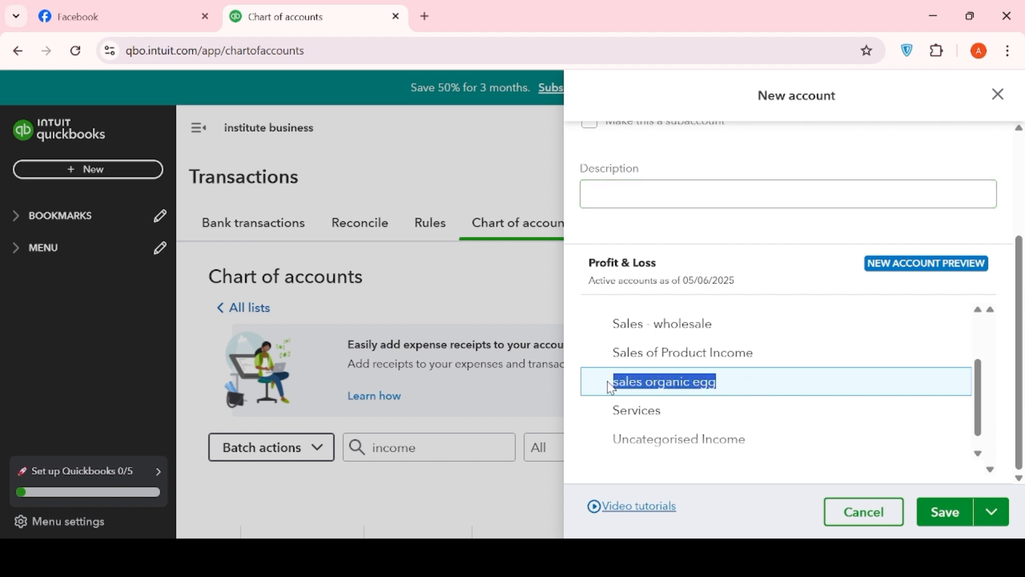
{"action": "left_click", "coordinate": [617, 200]}
{"action": "key", "text": "ctrl+v"}
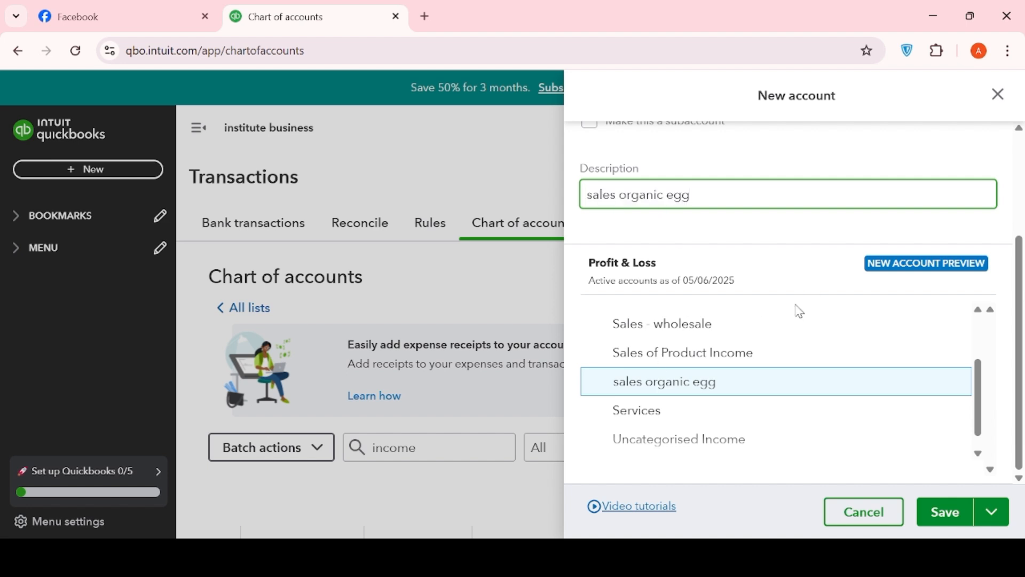
- Check the account's placement in the Profit & Loss preview and save the sales organic egg account
{"action": "scroll", "coordinate": [849, 401], "scroll_direction": "down", "scroll_amount": 1}
{"action": "scroll", "coordinate": [864, 403], "scroll_direction": "up", "scroll_amount": 6}
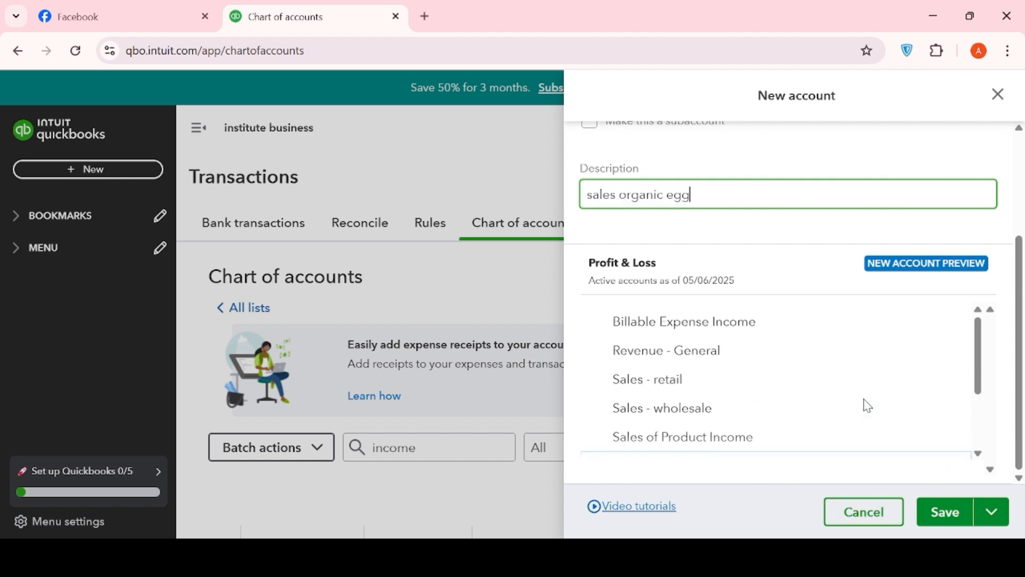
{"action": "scroll", "coordinate": [869, 377], "scroll_direction": "down", "scroll_amount": 3}
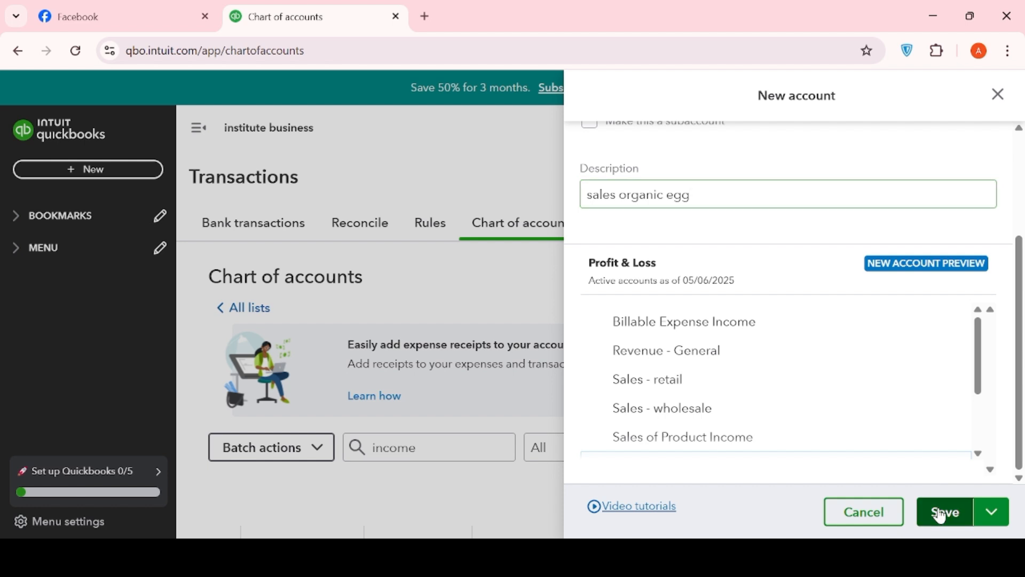
{"action": "left_click", "coordinate": [942, 510]}
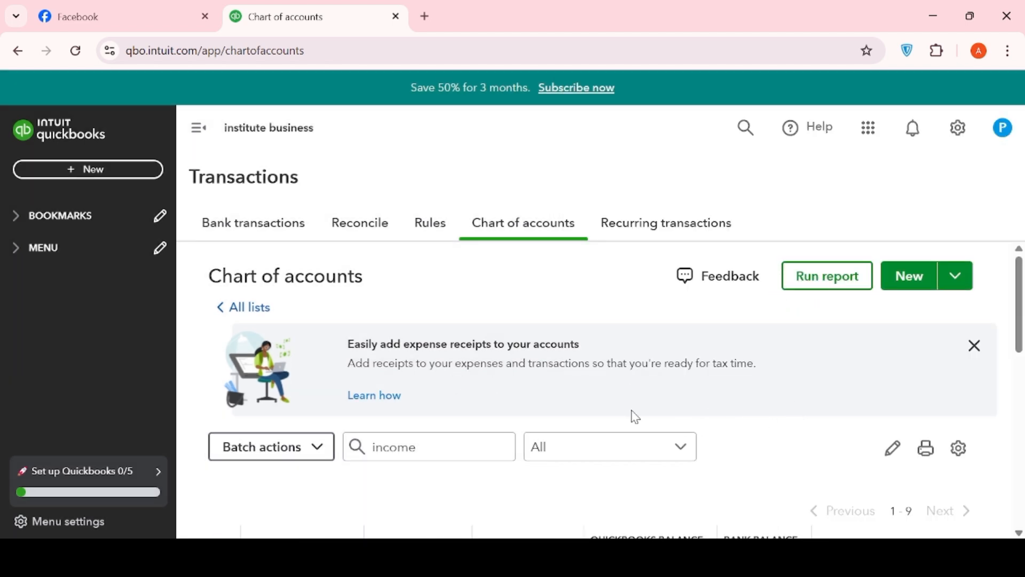
{"action": "scroll", "coordinate": [773, 444], "scroll_direction": "down", "scroll_amount": 2}
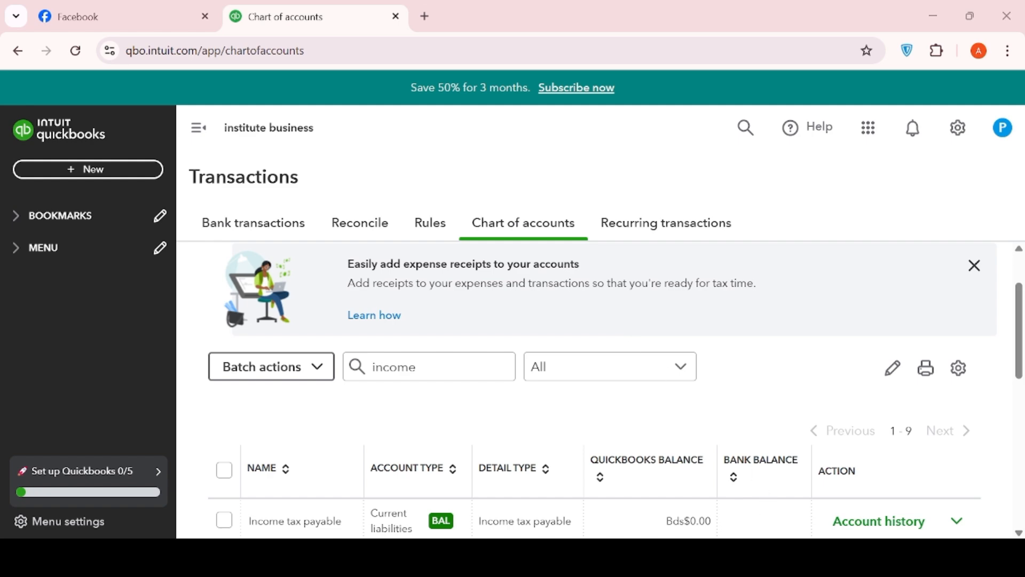
- Switch to the Word document and review the farm's sales, expense and grant transactions
{"action": "key", "text": "alt+Tab"}
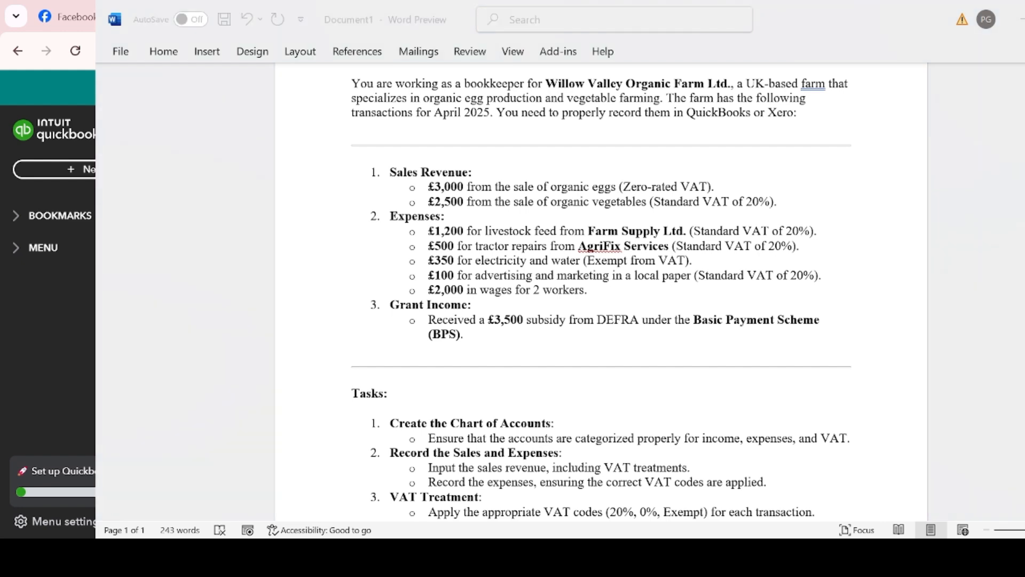
{"action": "left_click", "coordinate": [746, 259]}
{"action": "left_click", "coordinate": [756, 555]}
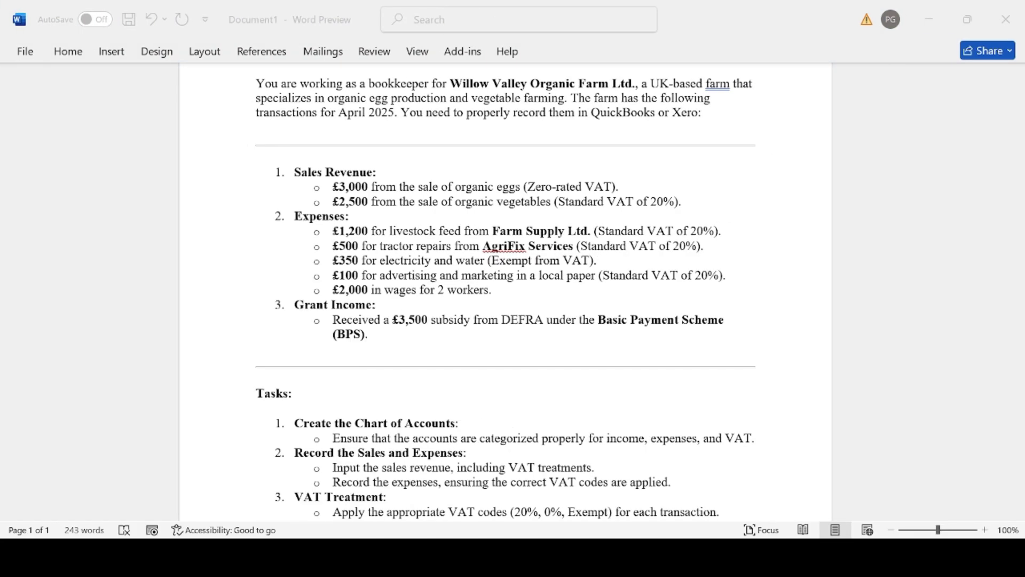
{"action": "left_click", "coordinate": [673, 555]}
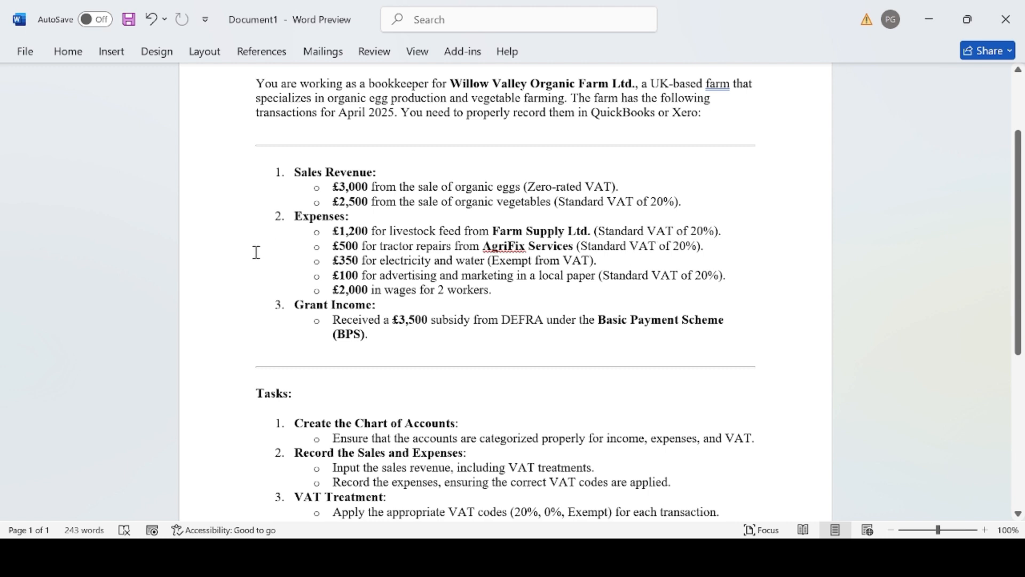
- Switch to QuickBooks, start a new account in the chart of accounts, and recheck the expenses in the Word document
{"action": "key", "text": "alt+Tab"}
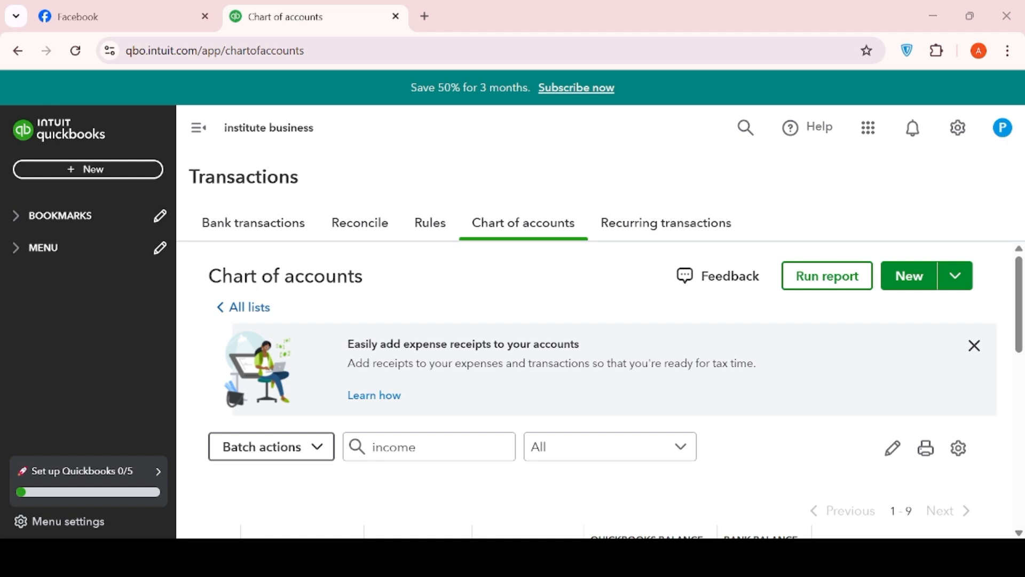
{"action": "left_click", "coordinate": [908, 288]}
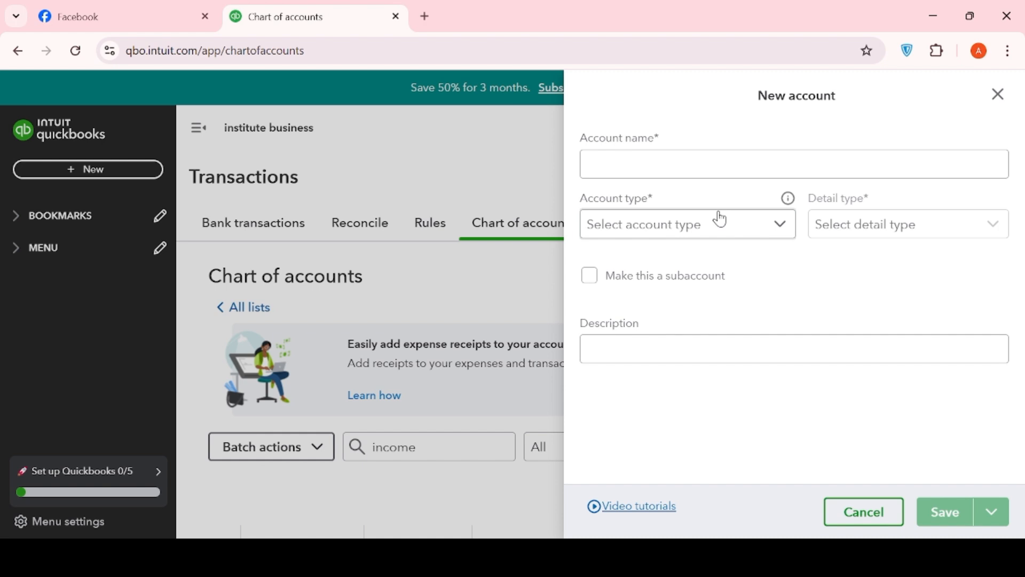
{"action": "left_click", "coordinate": [670, 166]}
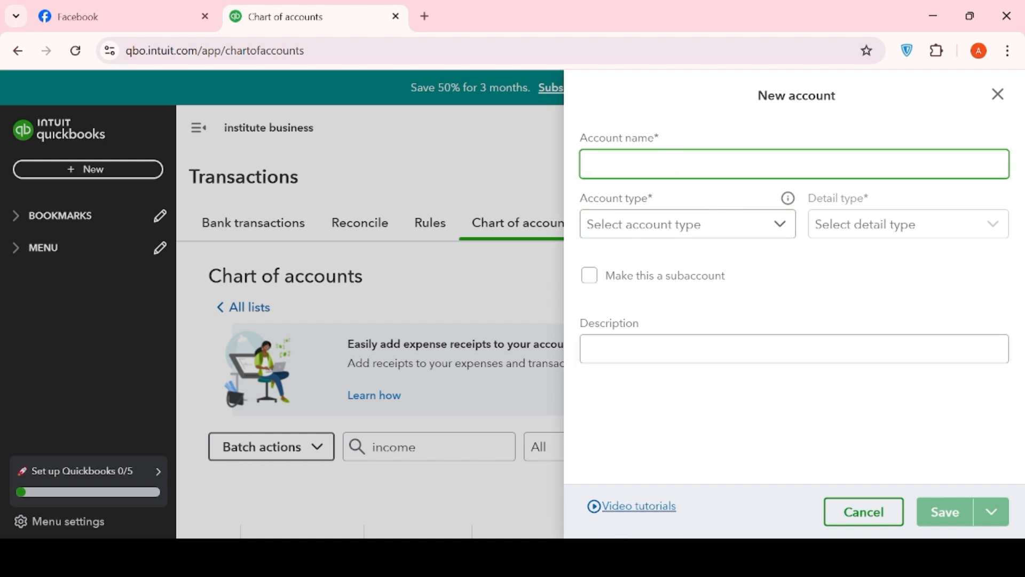
{"action": "left_click", "coordinate": [676, 228]}
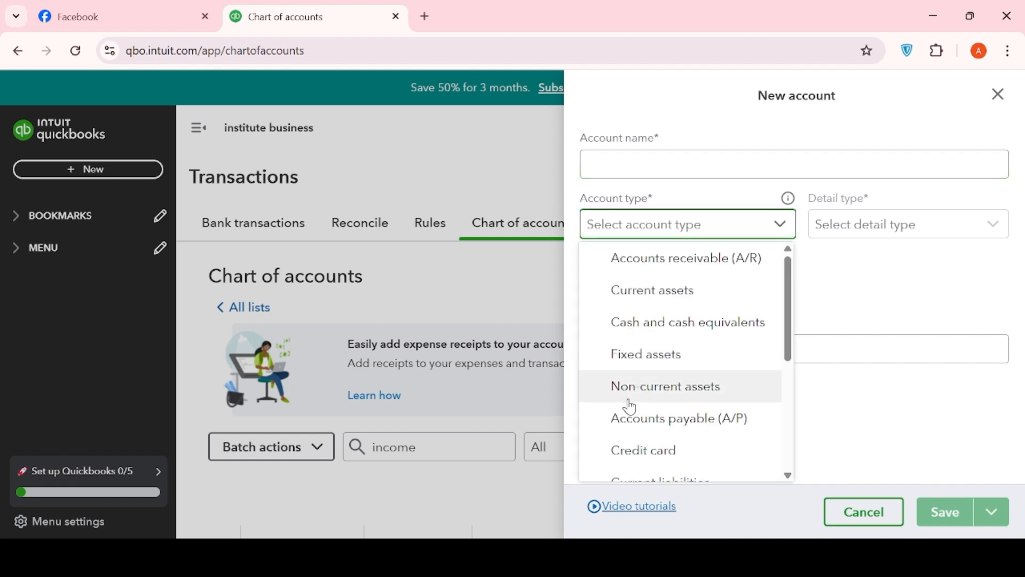
{"action": "scroll", "coordinate": [641, 402], "scroll_direction": "down", "scroll_amount": 3}
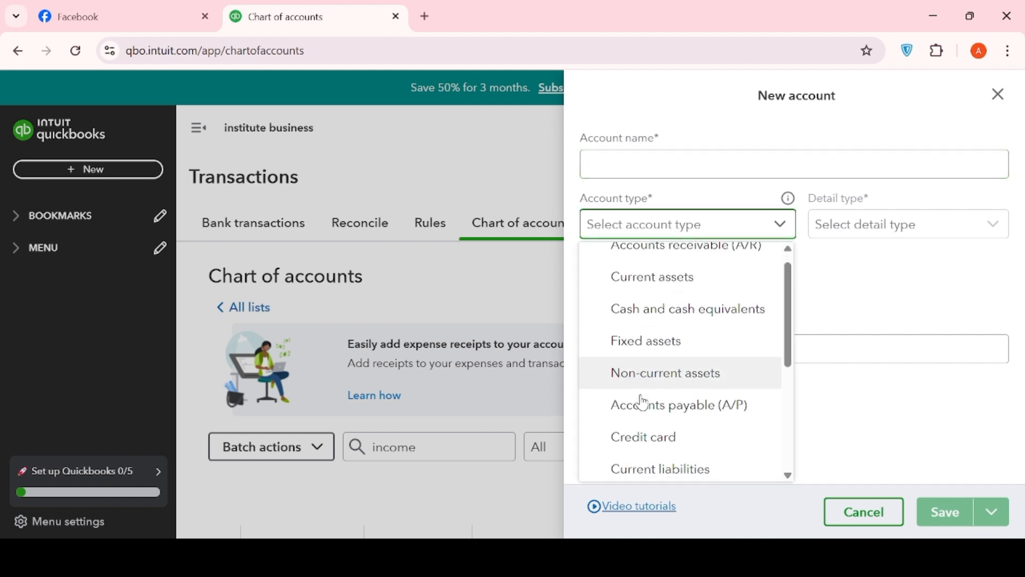
{"action": "left_click", "coordinate": [863, 325]}
{"action": "left_click", "coordinate": [693, 167]}
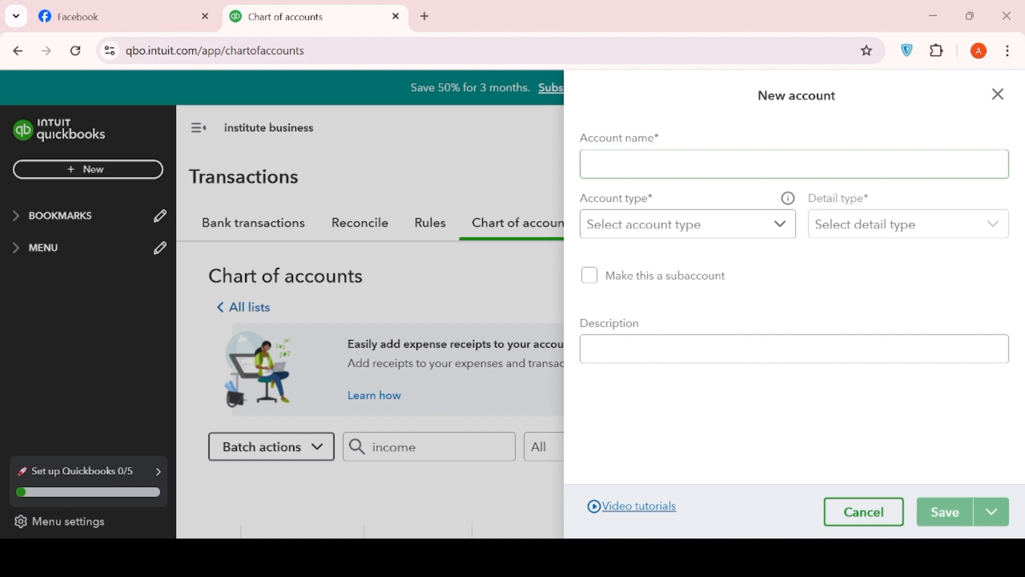
{"action": "left_click_drag", "start_coordinate": [1024, 80], "coordinate": [507, 37]}
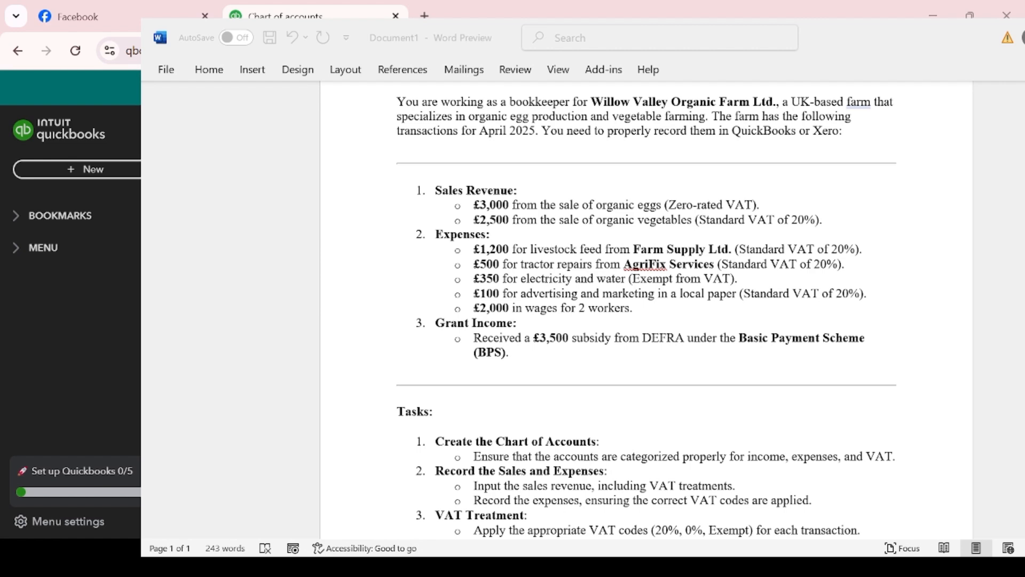
{"action": "left_click", "coordinate": [658, 354]}
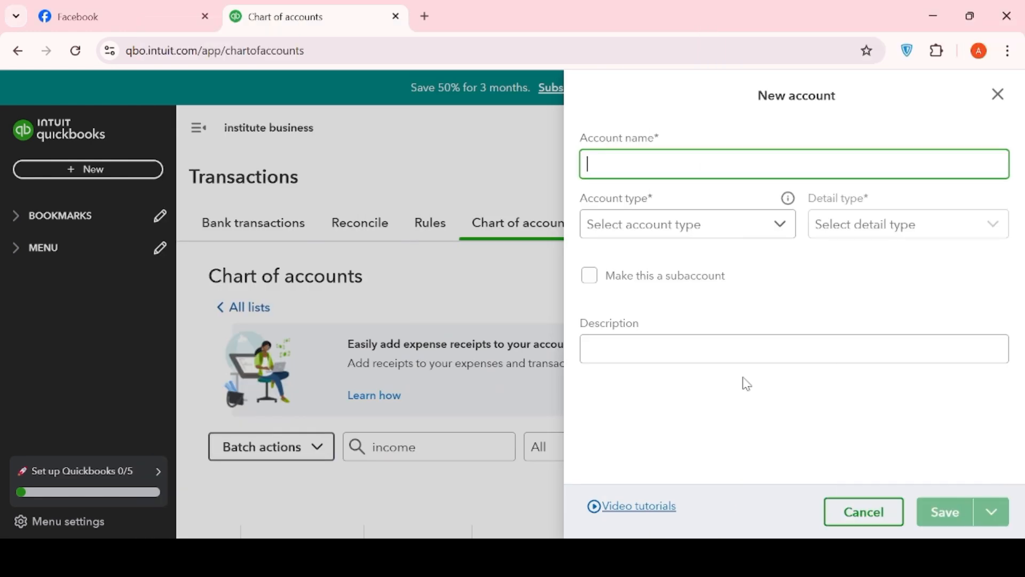
- Name the new account "cost of good sold live stock feed"
{"action": "type", "text": "cost of good sold "}
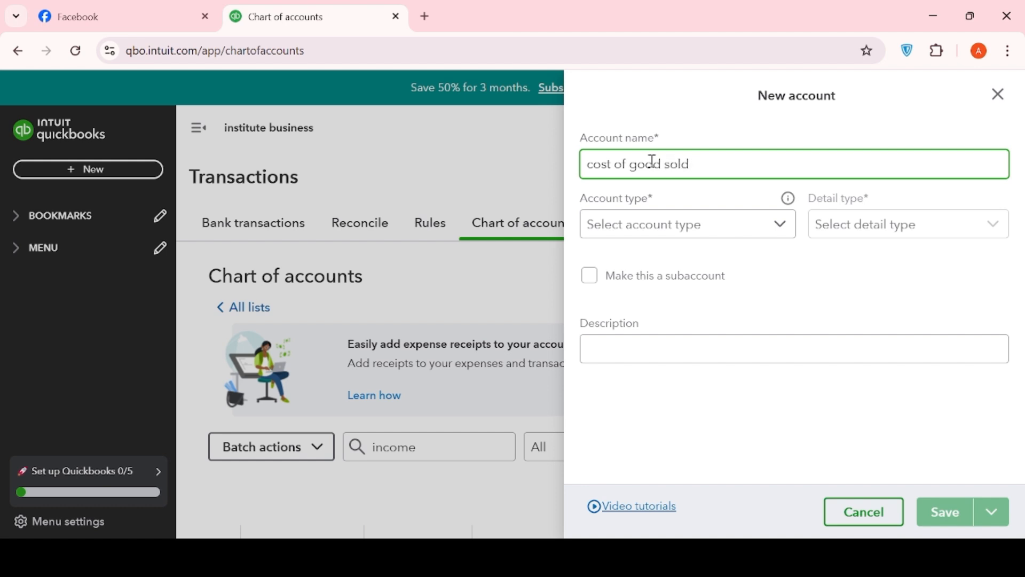
{"action": "type", "text": "live sl"}
{"action": "type", "text": "ock"}
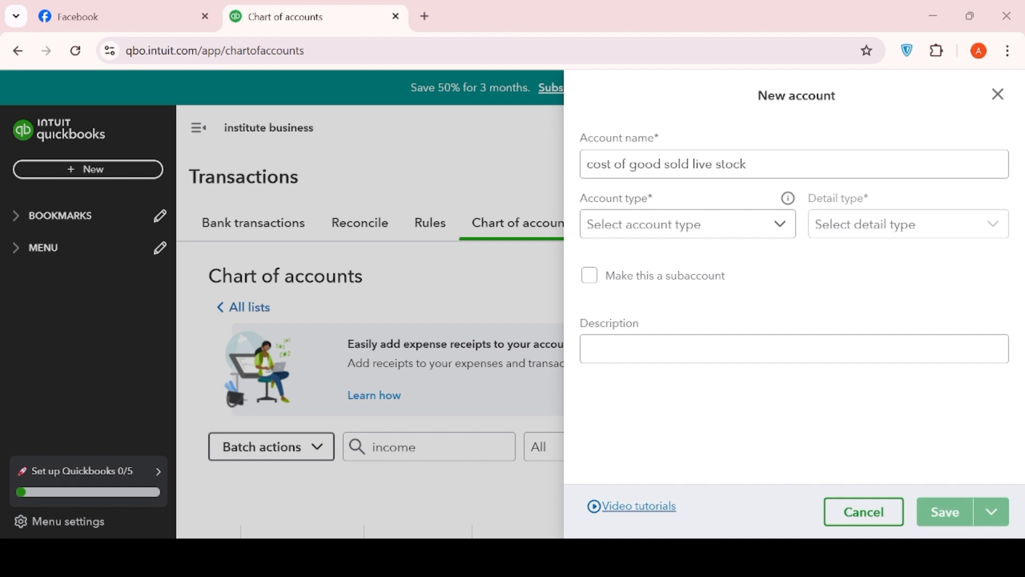
{"action": "left_click", "coordinate": [817, 169]}
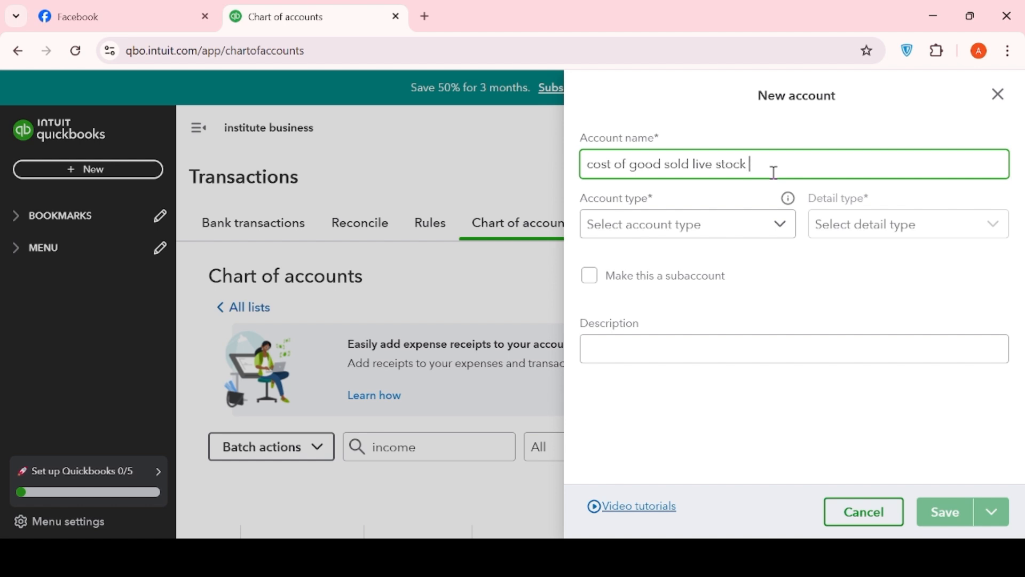
{"action": "type", "text": "feed"}
- Set the new account's type to Expenses and check its placement in the Profit & Loss preview
{"action": "left_click", "coordinate": [771, 239]}
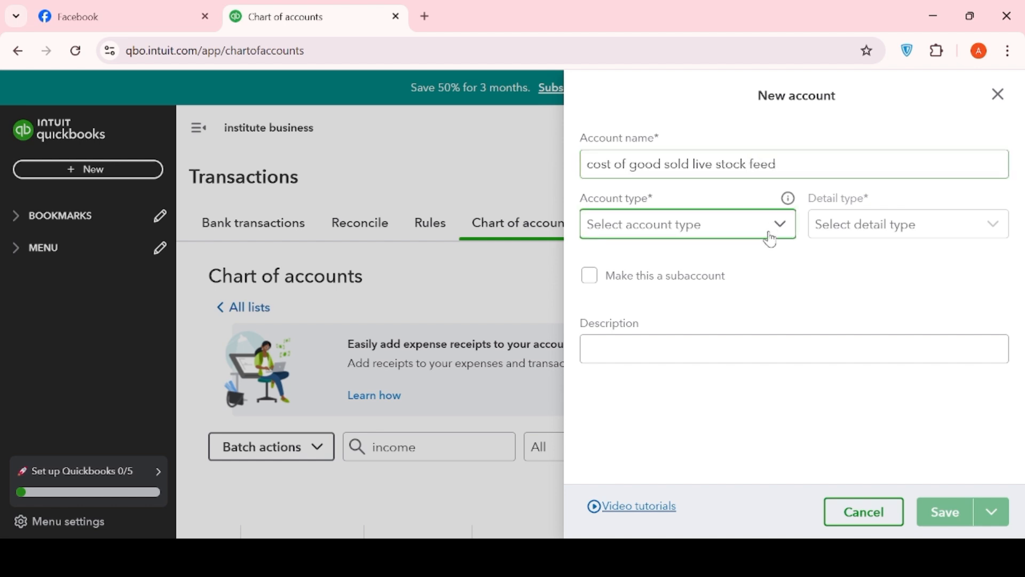
{"action": "scroll", "coordinate": [705, 390], "scroll_direction": "down", "scroll_amount": 3}
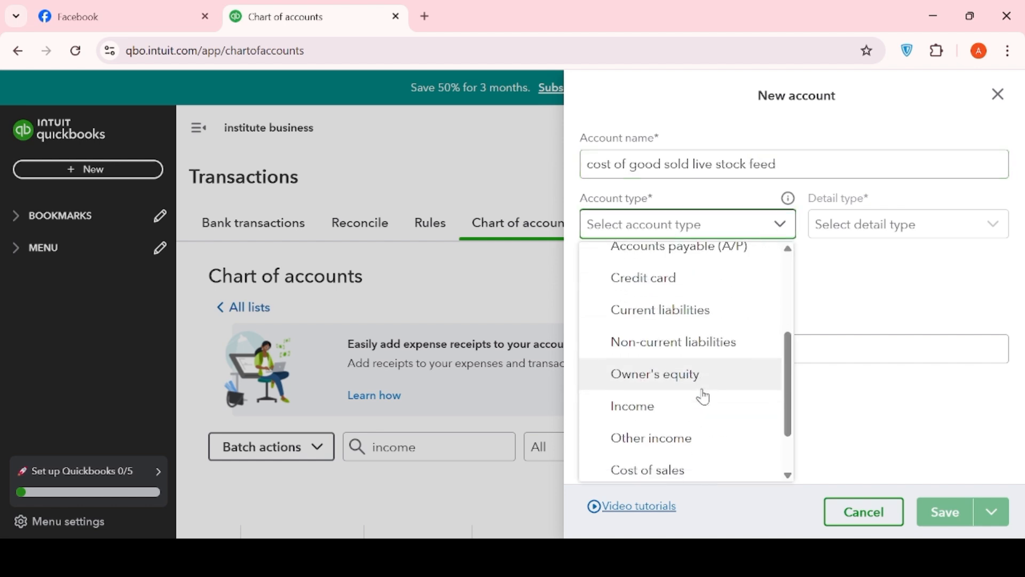
{"action": "scroll", "coordinate": [704, 397], "scroll_direction": "down", "scroll_amount": 2}
{"action": "left_click", "coordinate": [644, 436]}
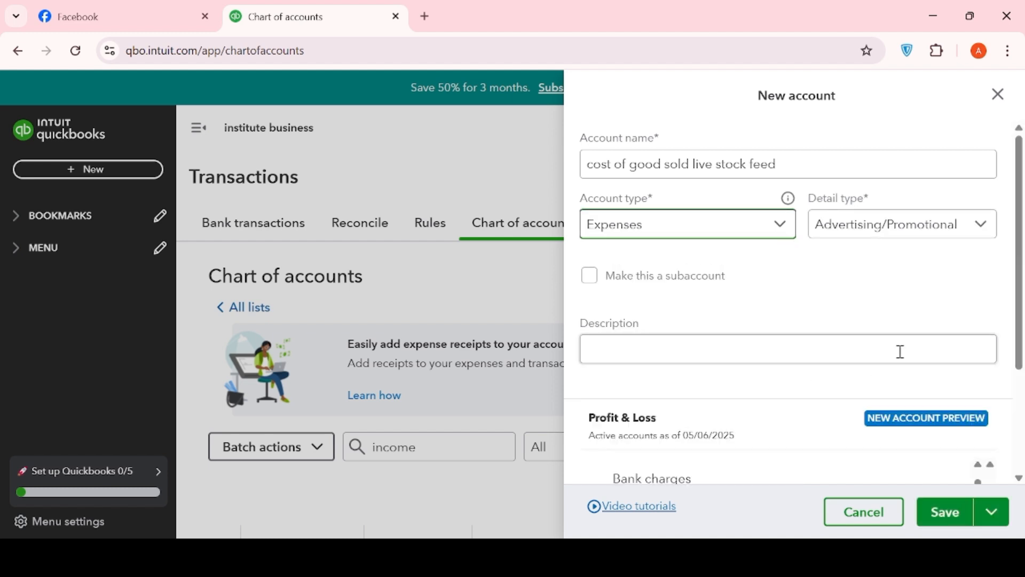
{"action": "scroll", "coordinate": [713, 351], "scroll_direction": "down", "scroll_amount": 3}
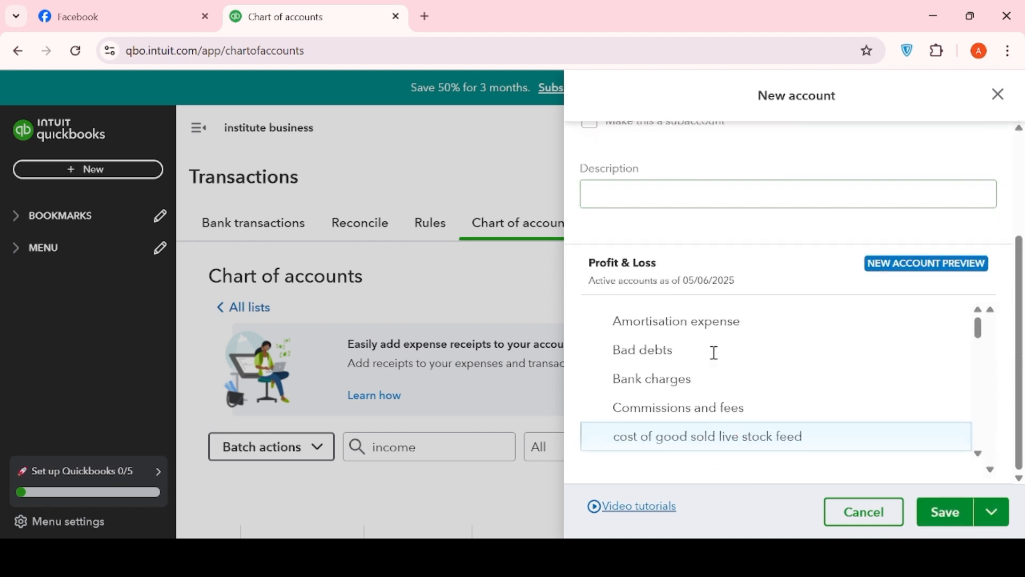
{"action": "scroll", "coordinate": [714, 358], "scroll_direction": "up", "scroll_amount": 2}
{"action": "scroll", "coordinate": [737, 367], "scroll_direction": "down", "scroll_amount": 2}
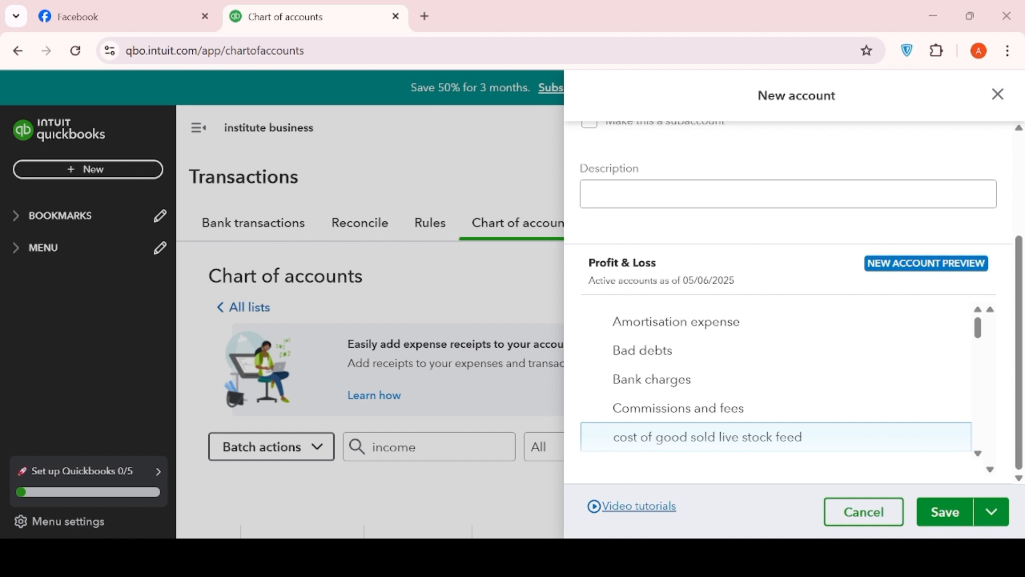
- Copy the new account's highlighted name from the Profit & Loss preview into its description
{"action": "left_click", "coordinate": [648, 197]}
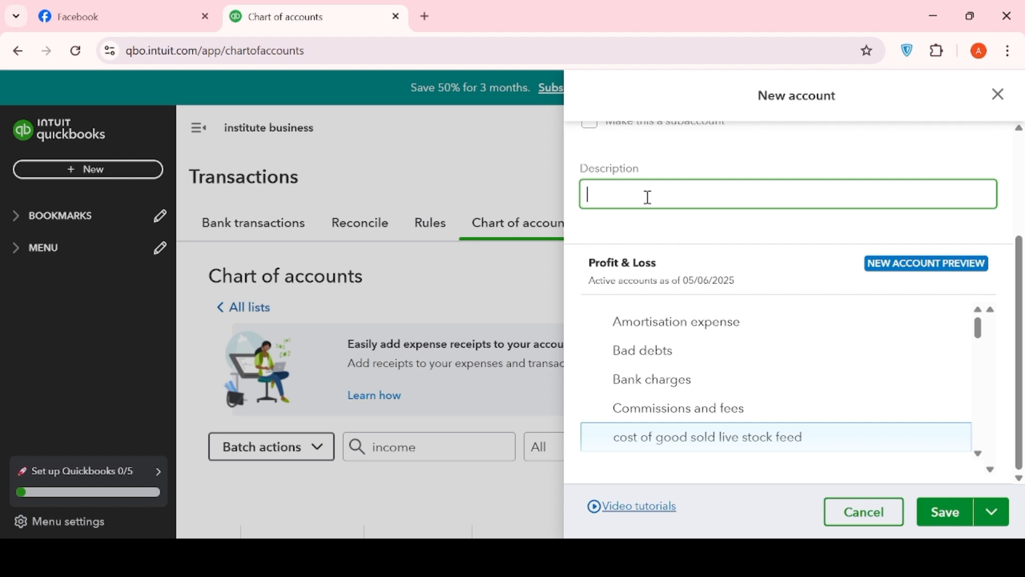
{"action": "left_click", "coordinate": [799, 443]}
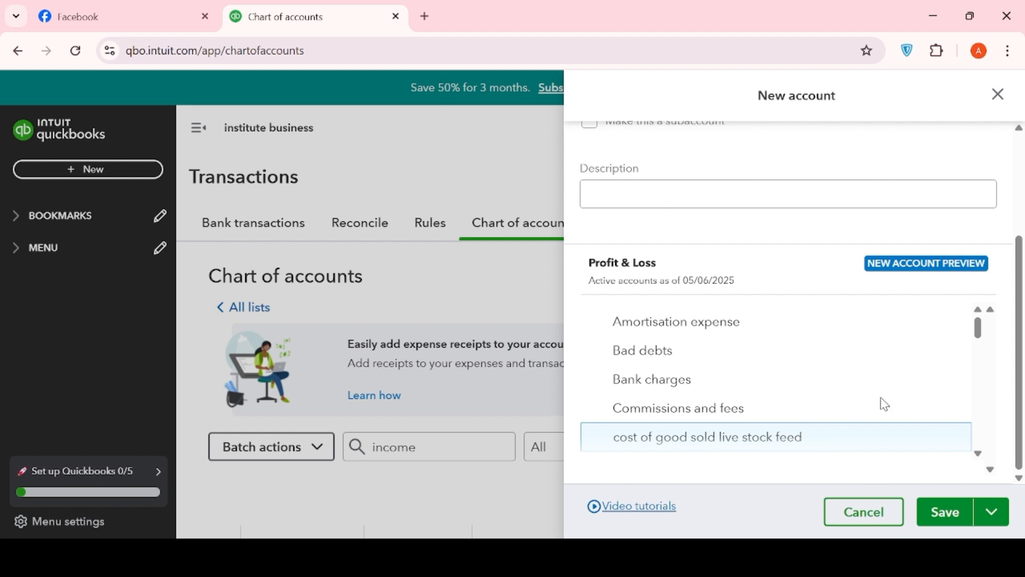
{"action": "left_click_drag", "start_coordinate": [816, 447], "coordinate": [613, 441]}
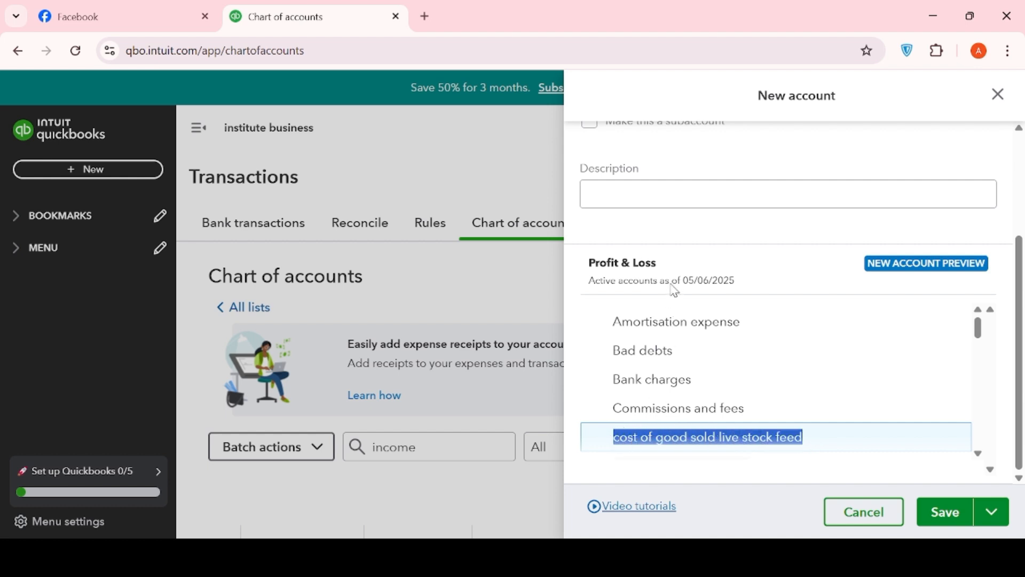
{"action": "left_click", "coordinate": [638, 202]}
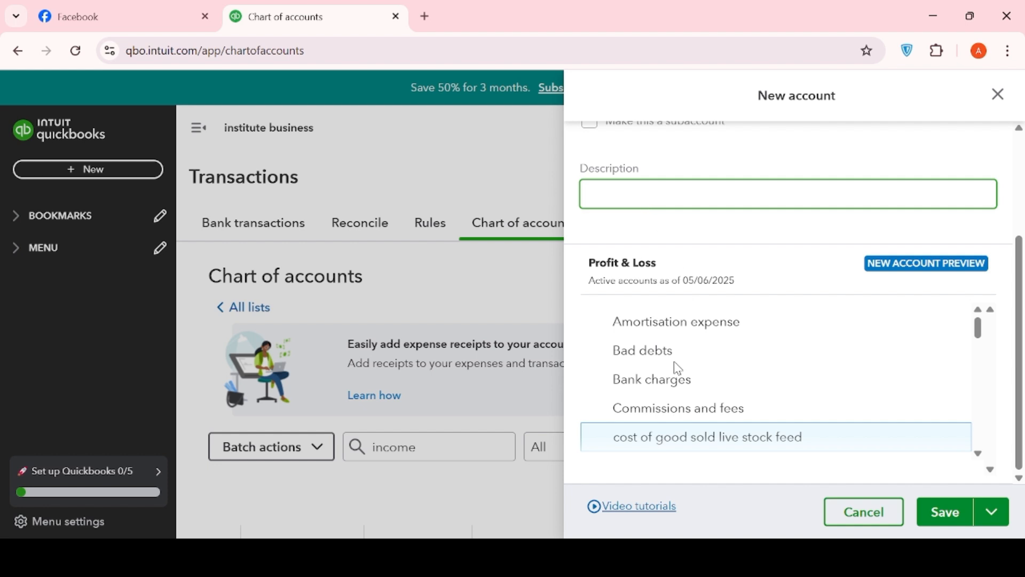
{"action": "key", "text": "ctrl+v"}
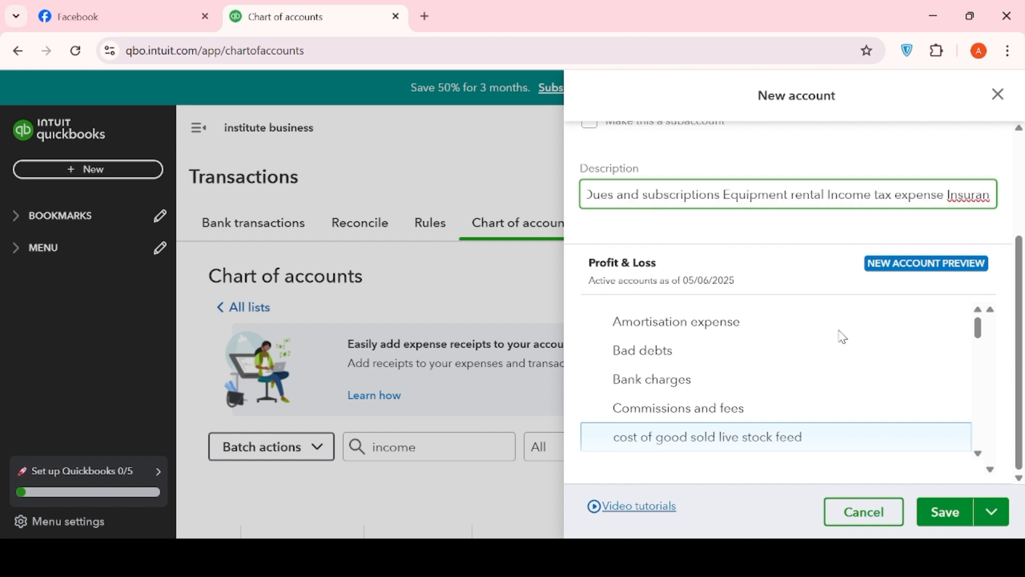
- Trim the description to "cost of good sold live stock feed" and save the account
{"action": "scroll", "coordinate": [842, 337], "scroll_direction": "up", "scroll_amount": 3}
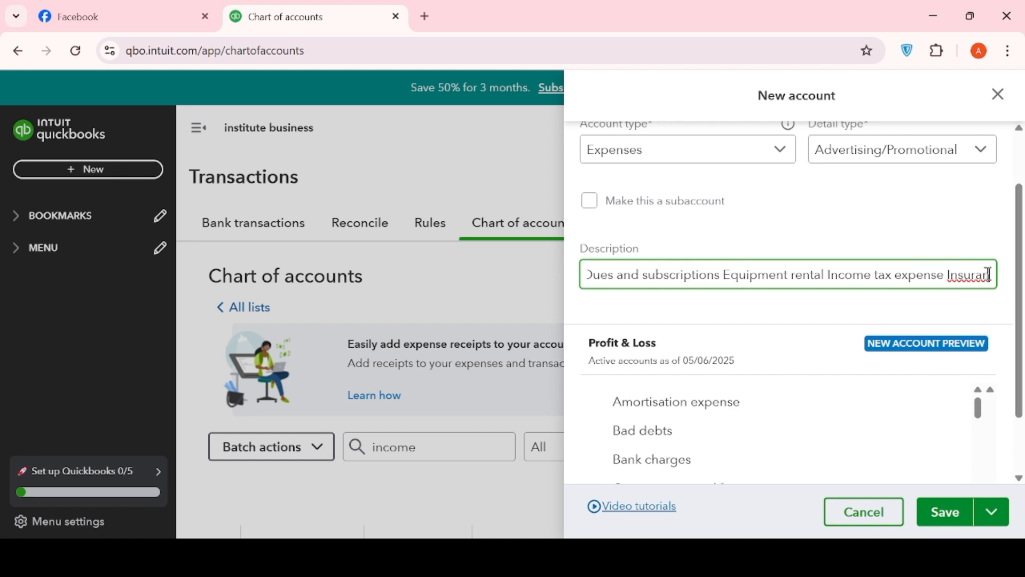
{"action": "key", "text": "BackSpace"}
{"action": "key", "text": "BackSpace"}
{"action": "key", "text": "BackSpace"}
{"action": "key", "text": "BackSpace"}
{"action": "key", "text": "BackSpace"}
{"action": "key", "text": "BackSpace"}
{"action": "key", "text": "BackSpace"}
{"action": "key", "text": "BackSpace"}
{"action": "key", "text": "BackSpace"}
{"action": "key", "text": "BackSpace"}
{"action": "key", "text": "BackSpace"}
{"action": "key", "text": "BackSpace"}
{"action": "key", "text": "BackSpace"}
{"action": "key", "text": "BackSpace"}
{"action": "key", "text": "BackSpace"}
{"action": "key", "text": "BackSpace"}
{"action": "key", "text": "BackSpace"}
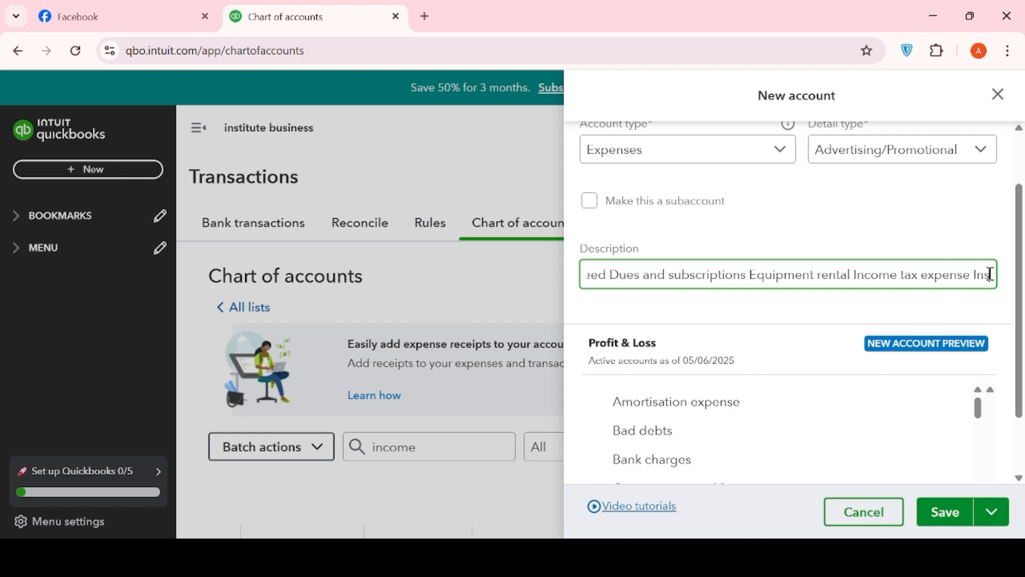
{"action": "key", "text": "BackSpace"}
{"action": "key", "text": "BackSpace"}
{"action": "key", "text": "BackSpace"}
{"action": "key", "text": "BackSpace"}
{"action": "key", "text": "BackSpace"}
{"action": "key", "text": "BackSpace"}
{"action": "key", "text": "BackSpace"}
{"action": "key", "text": "BackSpace"}
{"action": "key", "text": "BackSpace"}
{"action": "key", "text": "BackSpace"}
{"action": "key", "text": "BackSpace"}
{"action": "key", "text": "BackSpace"}
{"action": "key", "text": "BackSpace"}
{"action": "key", "text": "BackSpace"}
{"action": "key", "text": "BackSpace"}
{"action": "key", "text": "BackSpace"}
{"action": "key", "text": "BackSpace"}
{"action": "key", "text": "BackSpace"}
{"action": "key", "text": "BackSpace"}
{"action": "key", "text": "BackSpace"}
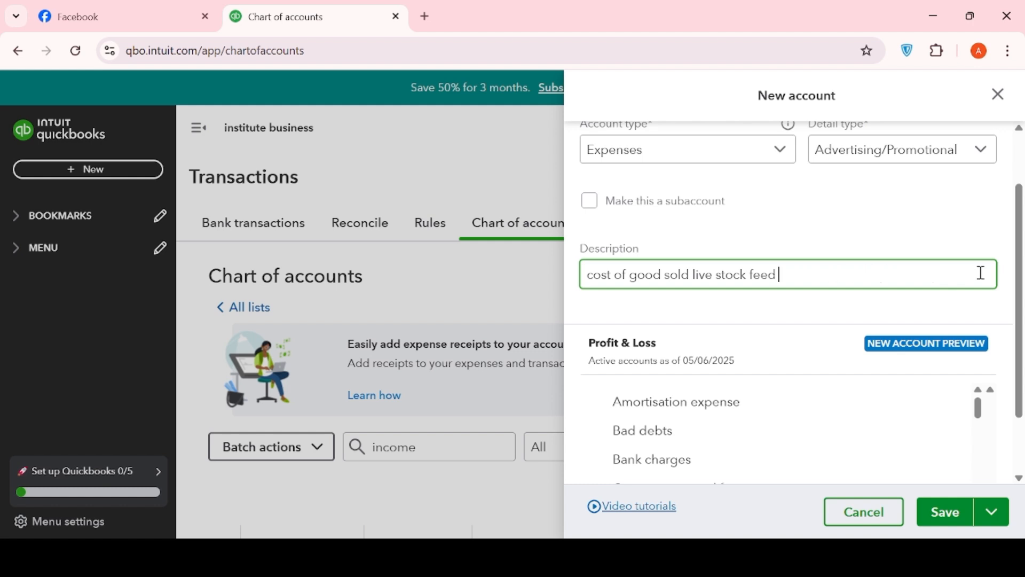
{"action": "scroll", "coordinate": [844, 436], "scroll_direction": "down", "scroll_amount": 10}
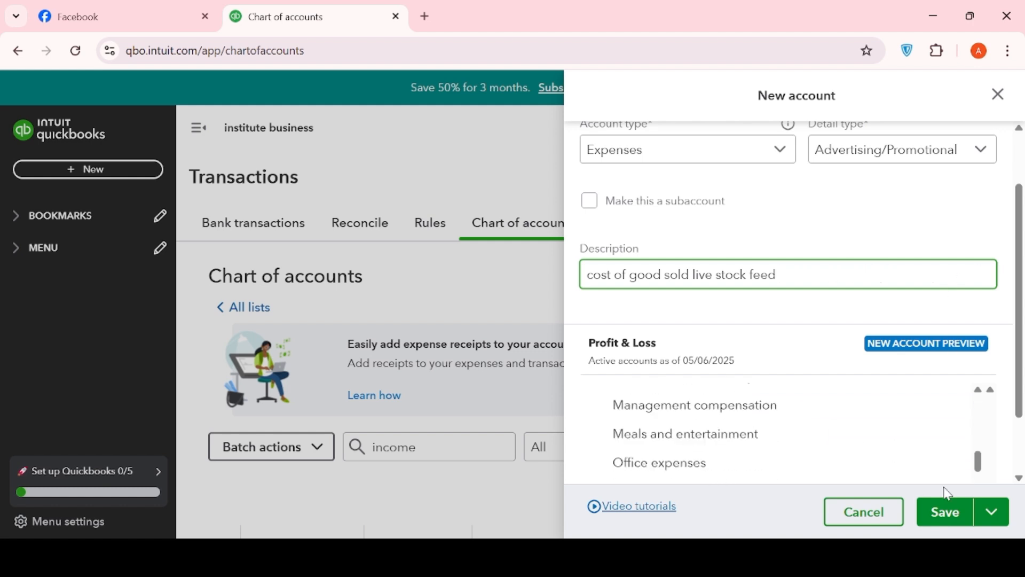
{"action": "left_click", "coordinate": [943, 511]}
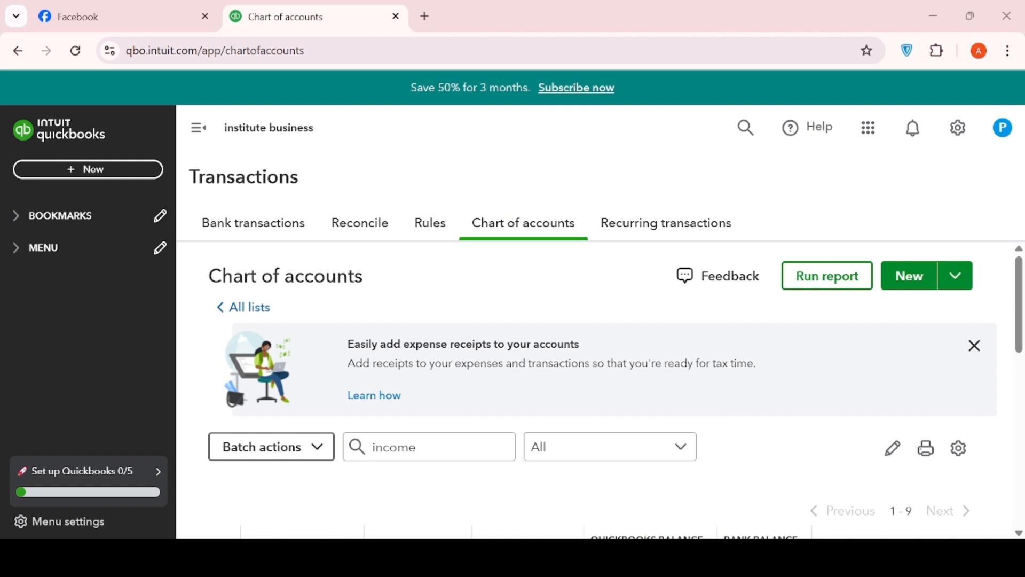
- Switch to the Word document and review the farm's remaining expenses and grant income
{"action": "key", "text": "alt+Tab"}
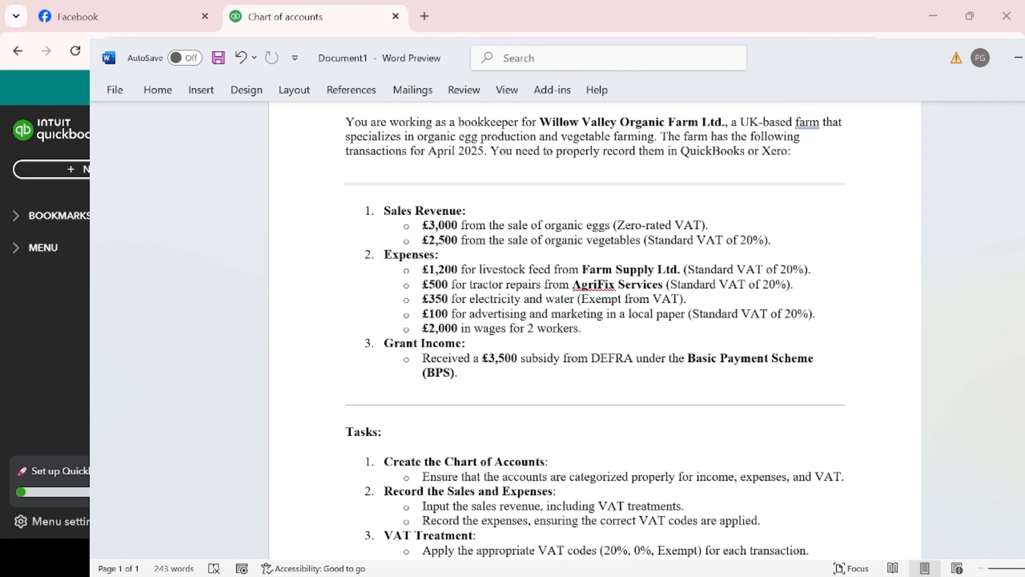
{"action": "key", "text": "alt+Tab"}
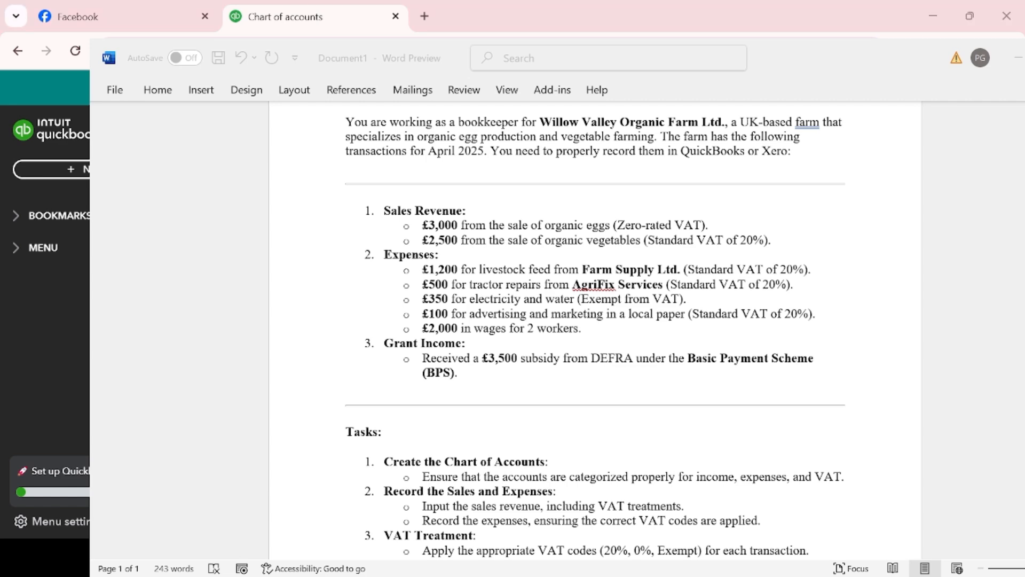
{"action": "left_click_drag", "start_coordinate": [103, 58], "coordinate": [77, 19]}
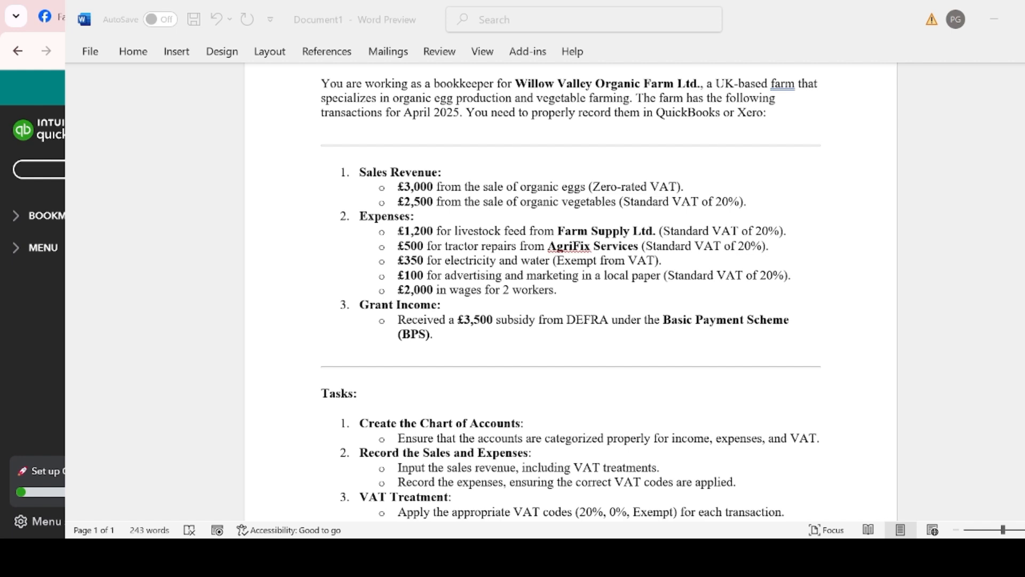
{"action": "left_click", "coordinate": [749, 447]}
{"action": "key", "text": "alt+Tab"}
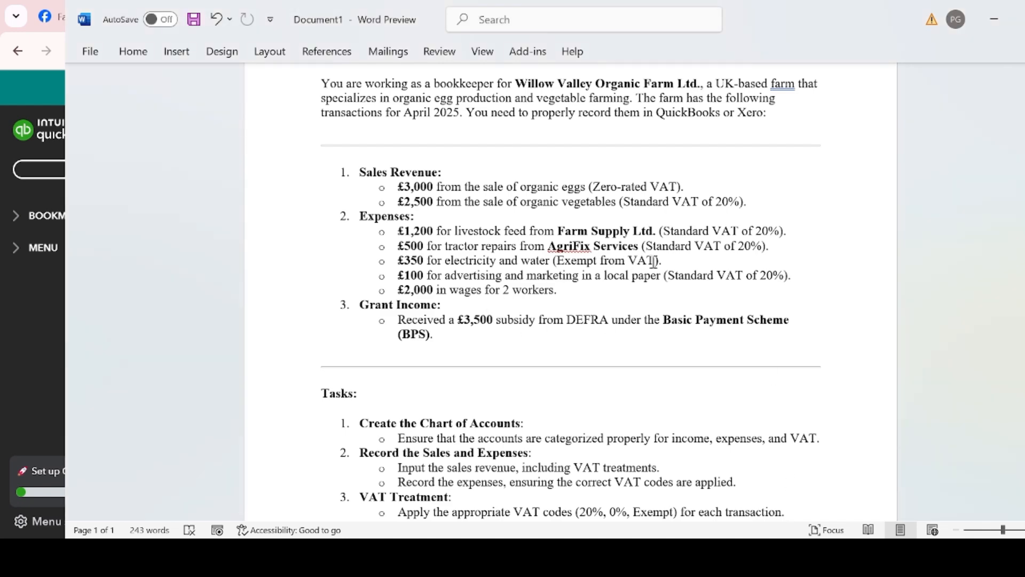
{"action": "scroll", "coordinate": [581, 324], "scroll_direction": "up", "scroll_amount": 1}
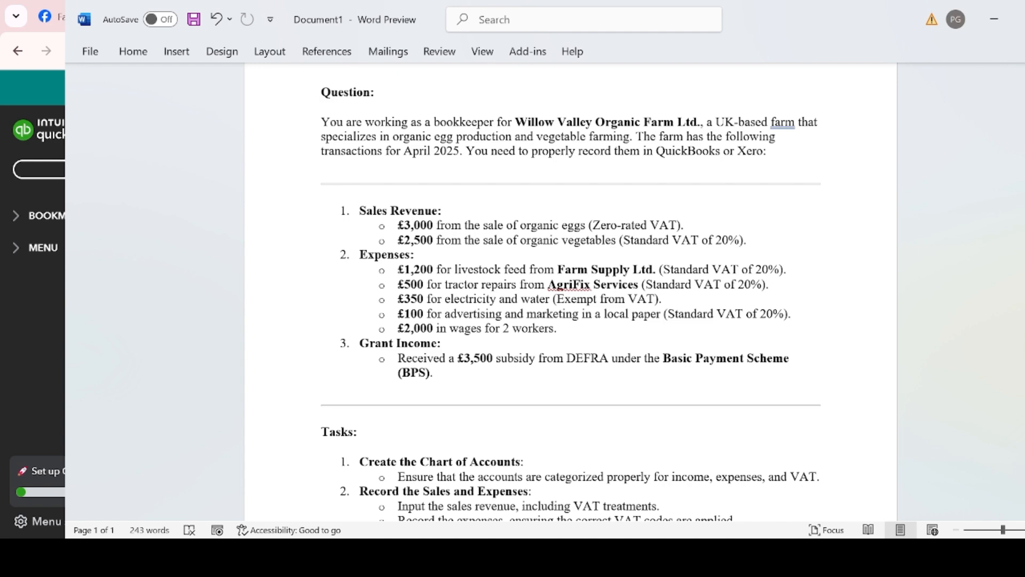
- Switch to QuickBooks and start another new account named "utilities"
{"action": "key", "text": "alt+Tab"}
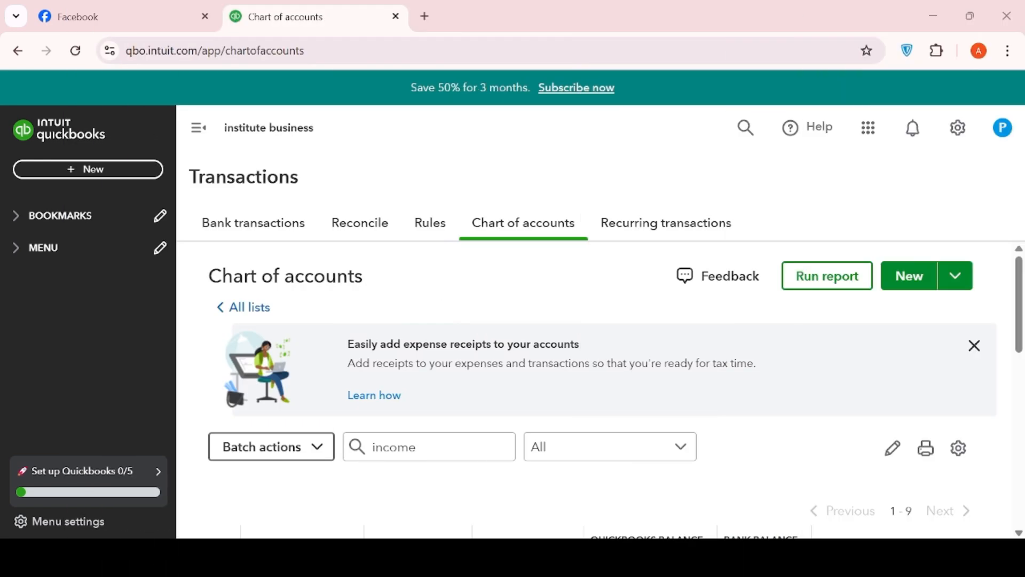
{"action": "left_click", "coordinate": [910, 278]}
{"action": "left_click", "coordinate": [624, 164]}
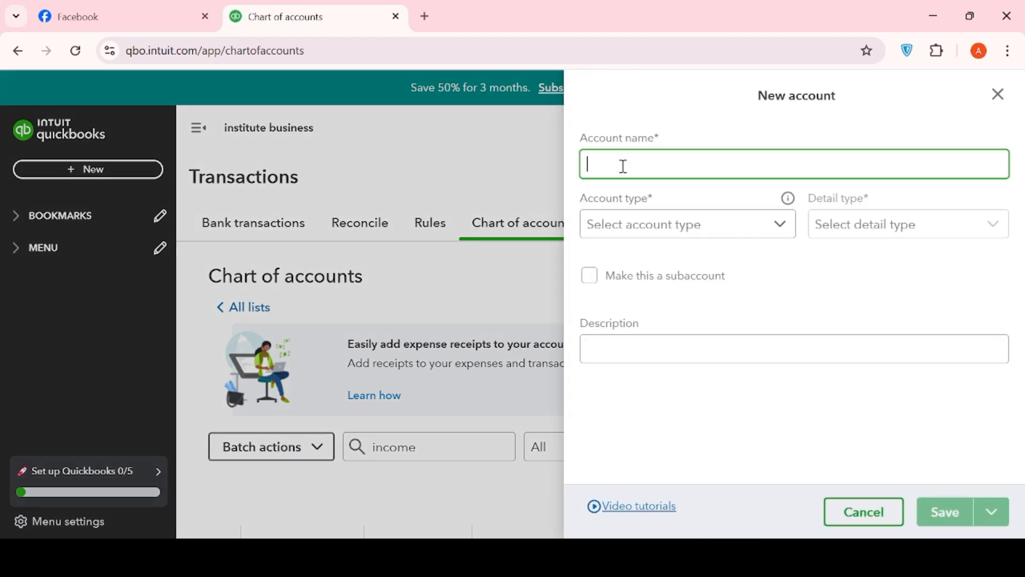
{"action": "type", "text": "ul"}
{"action": "type", "text": "ili"}
{"action": "type", "text": "ties"}
{"action": "left_click", "coordinate": [863, 557]}
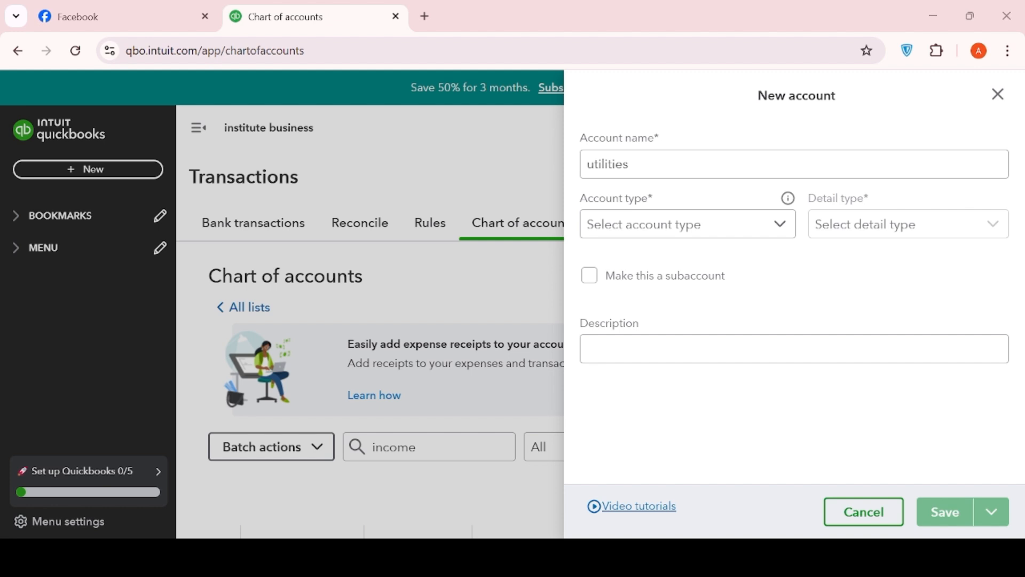
{"action": "key", "text": "alt+Tab"}
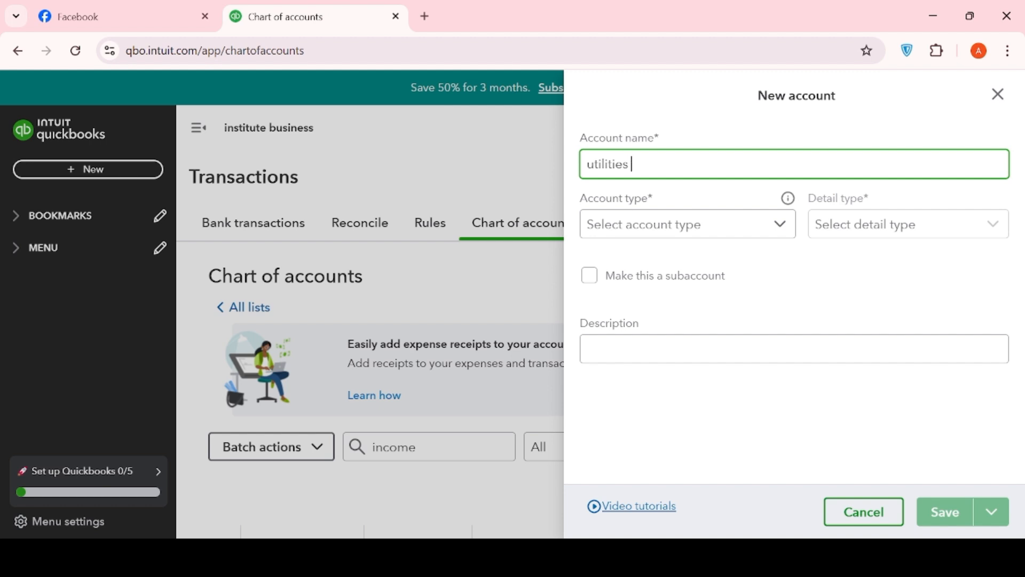
- Complete the new account's name as "utilities electicities and water" and set its account type to Expenses
{"action": "key", "text": "alt+Tab"}
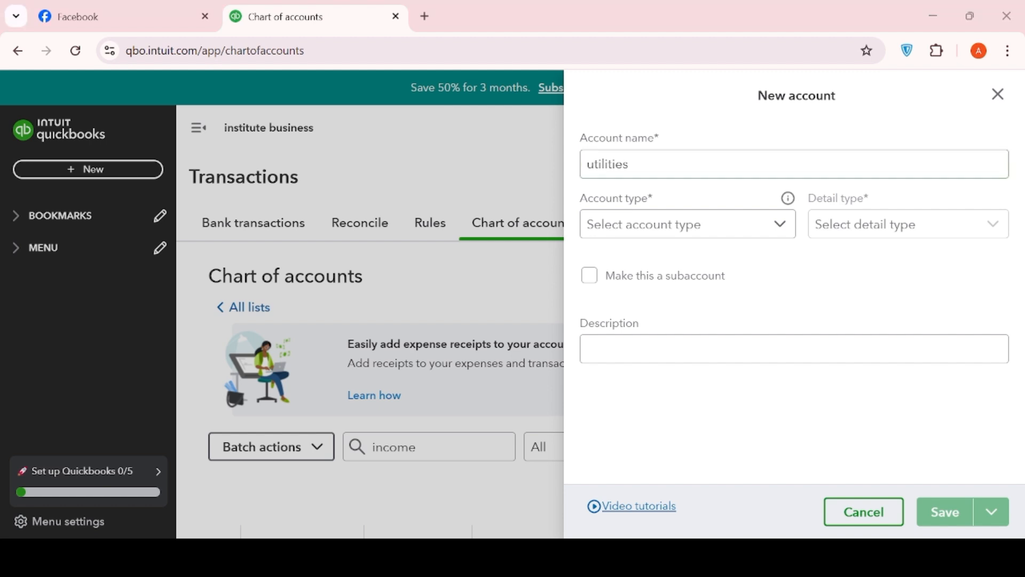
{"action": "key", "text": "alt+Tab"}
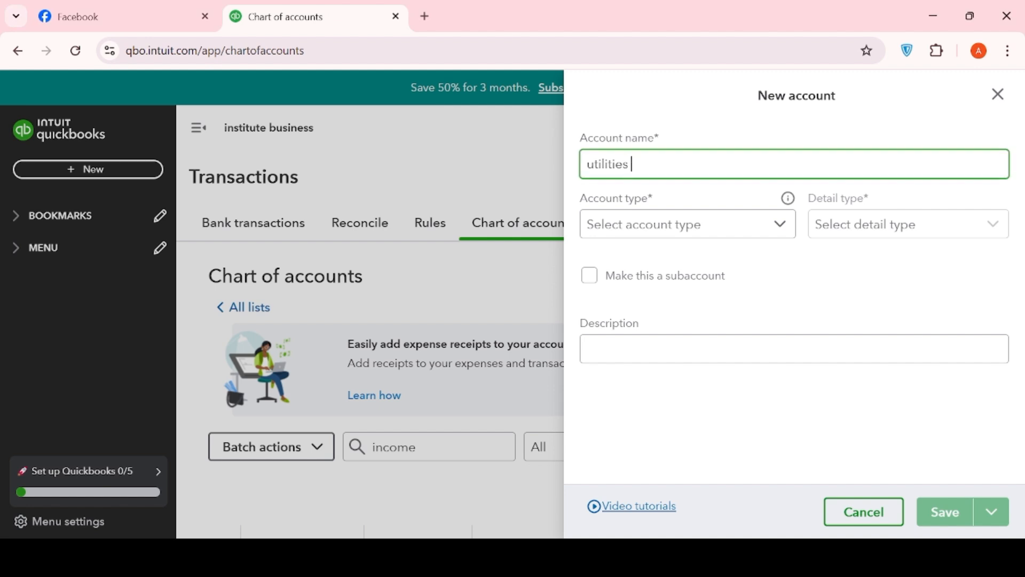
{"action": "type", "text": "electicities and "}
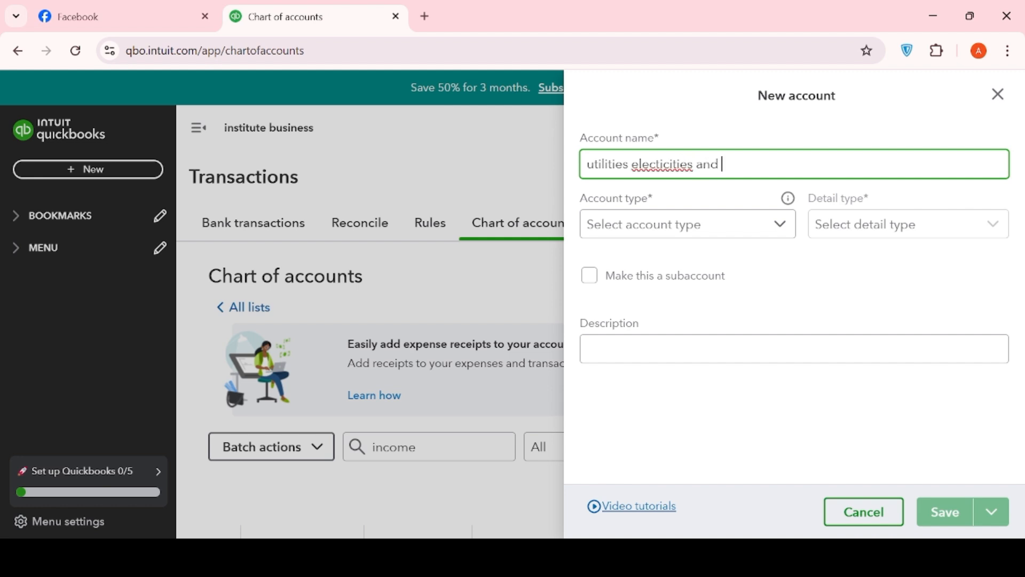
{"action": "type", "text": "water"}
{"action": "left_click", "coordinate": [747, 229]}
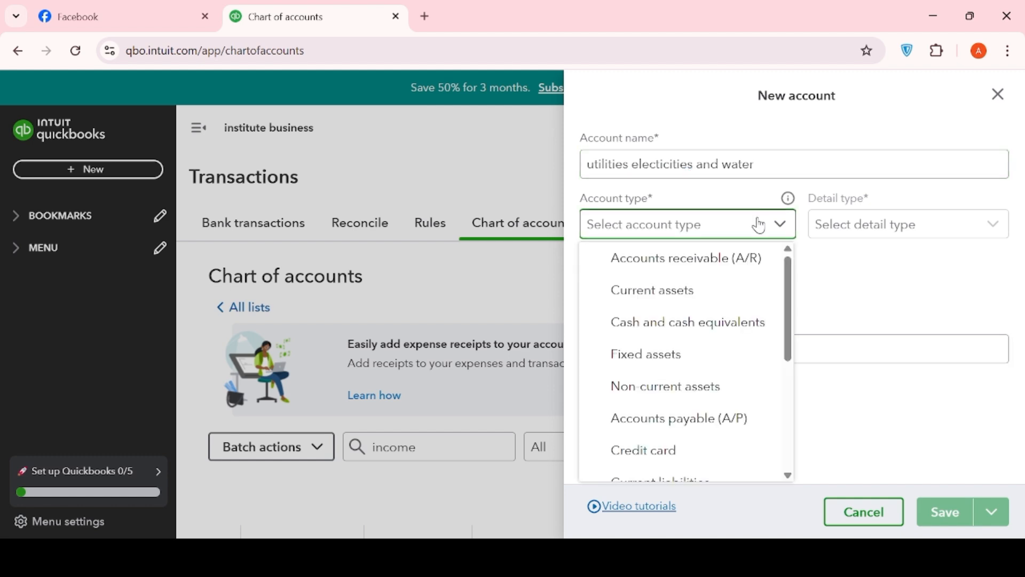
{"action": "scroll", "coordinate": [665, 439], "scroll_direction": "down", "scroll_amount": 5}
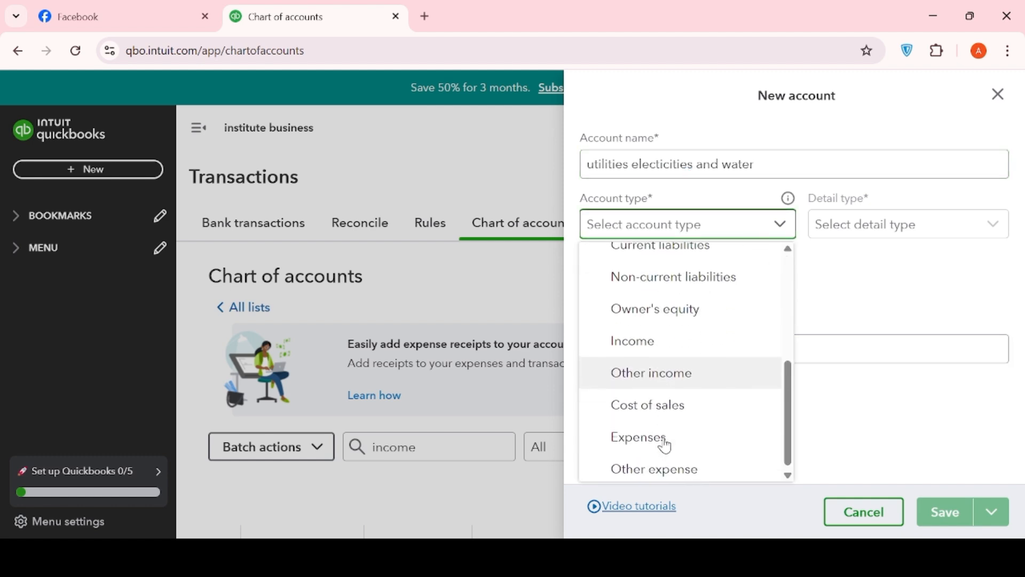
{"action": "left_click", "coordinate": [665, 440]}
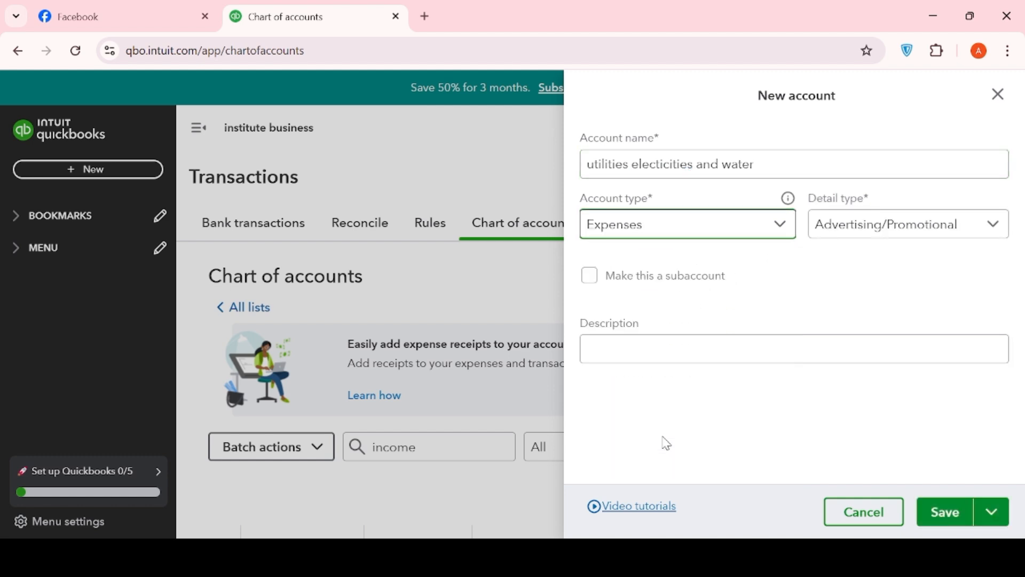
- Copy the utilities account's name from the Profit & Loss preview into its description and save the account
{"action": "left_click", "coordinate": [698, 356]}
{"action": "scroll", "coordinate": [700, 374], "scroll_direction": "down", "scroll_amount": 2}
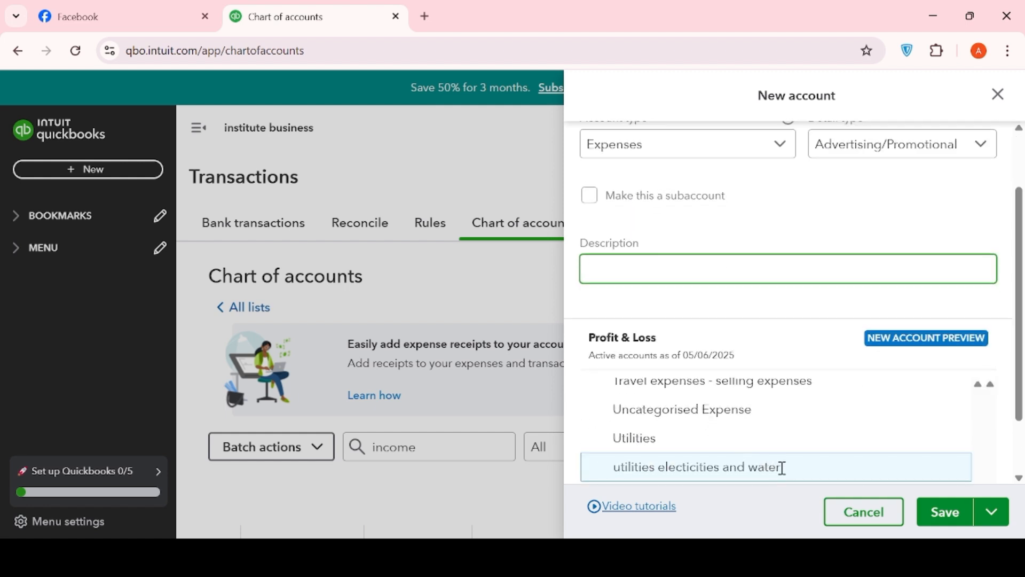
{"action": "left_click_drag", "start_coordinate": [781, 467], "coordinate": [622, 479]}
{"action": "key", "text": "ctrl+c"}
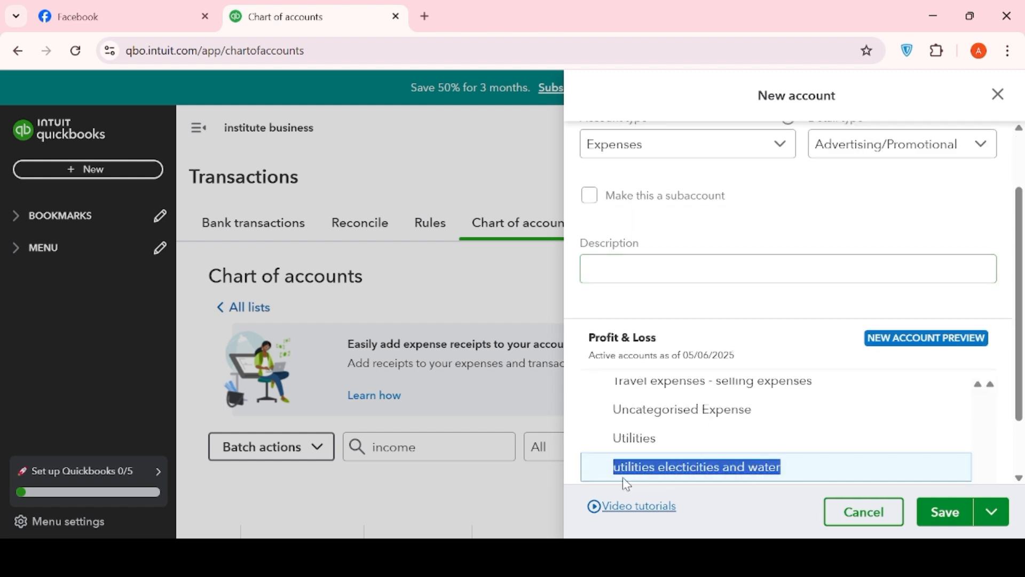
{"action": "left_click", "coordinate": [641, 271]}
{"action": "key", "text": "ctrl+v"}
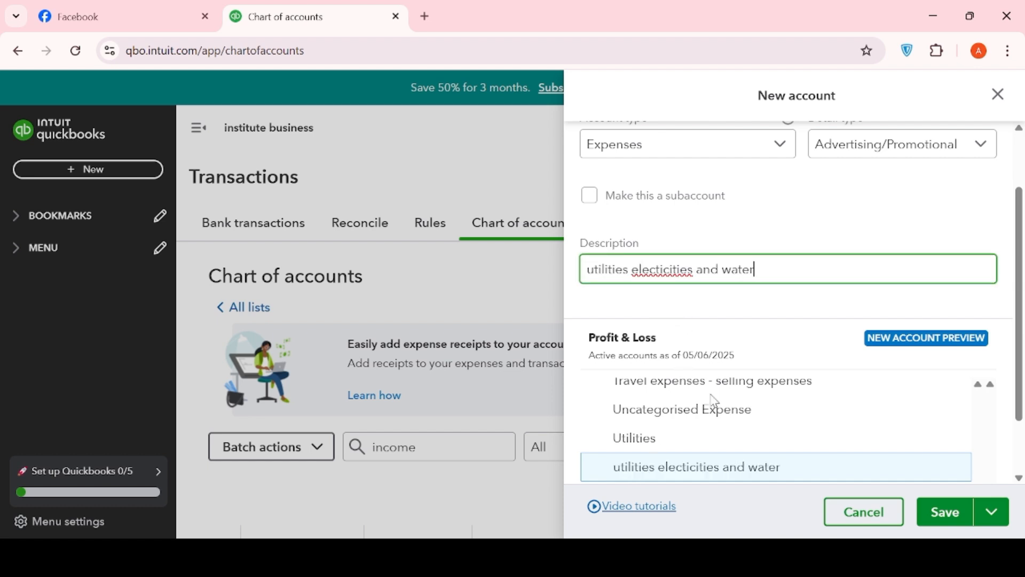
{"action": "left_click", "coordinate": [952, 514]}
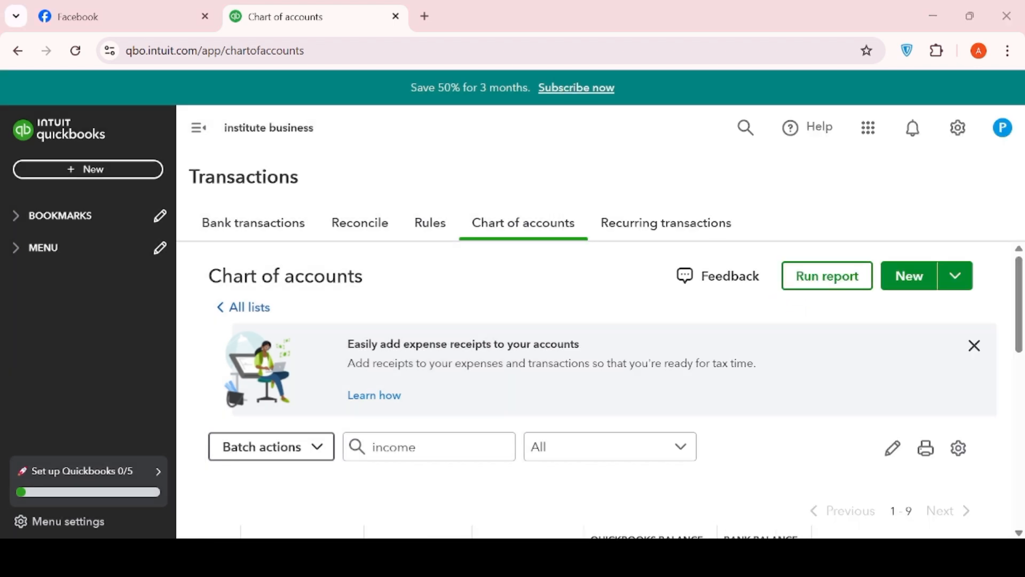
- Check the next expense in the Word document, and start a new QuickBooks account named "Marketting and advertising"
{"action": "key", "text": "alt+Tab"}
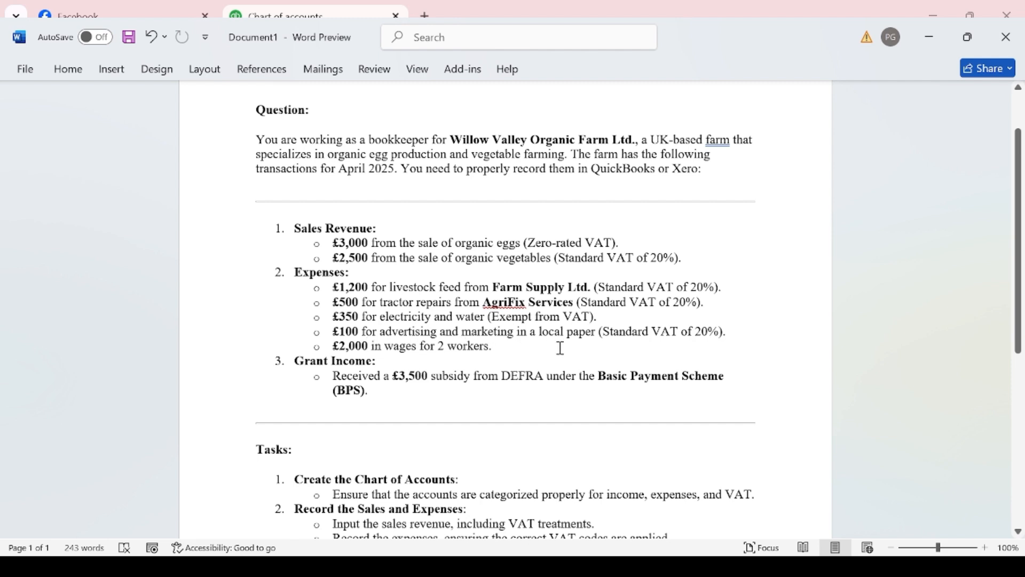
{"action": "key", "text": "alt+Tab"}
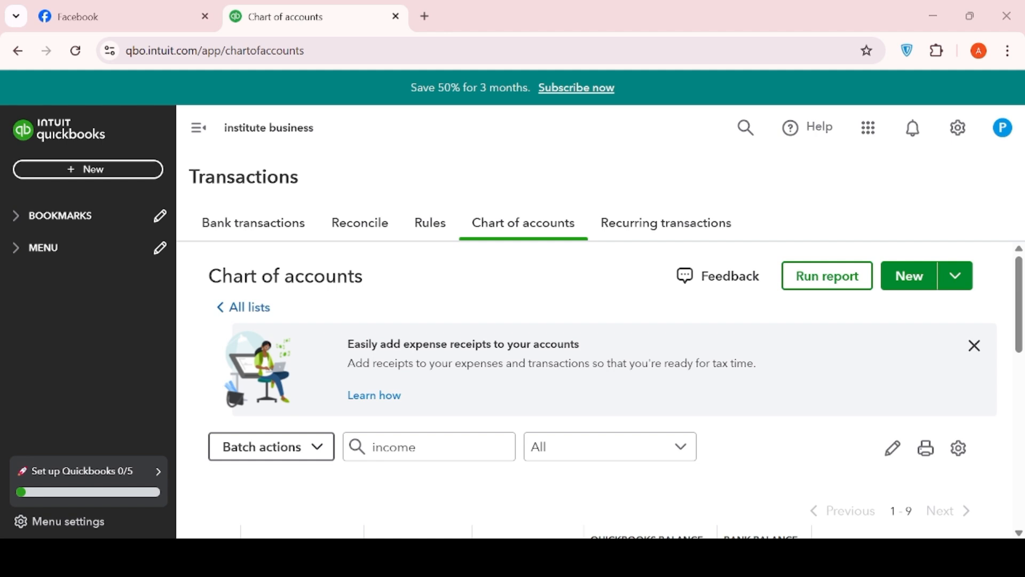
{"action": "left_click", "coordinate": [907, 284]}
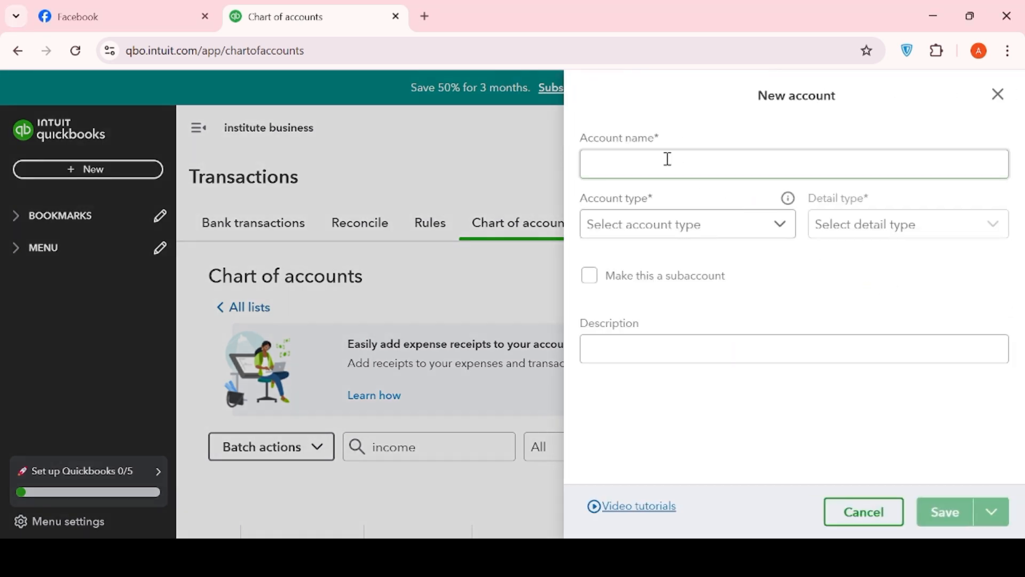
{"action": "left_click", "coordinate": [668, 160]}
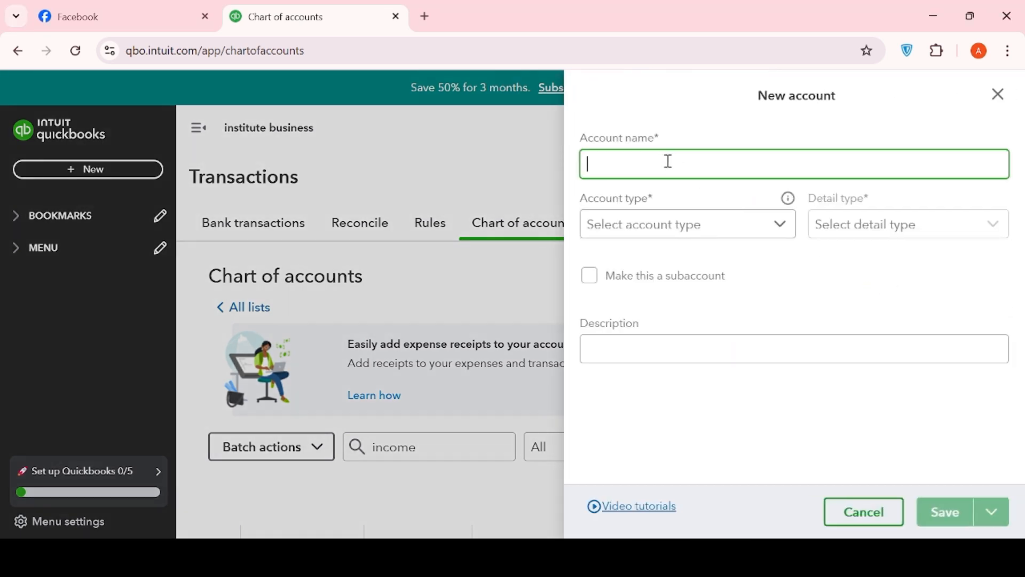
{"action": "type", "text": "Marketting and a"}
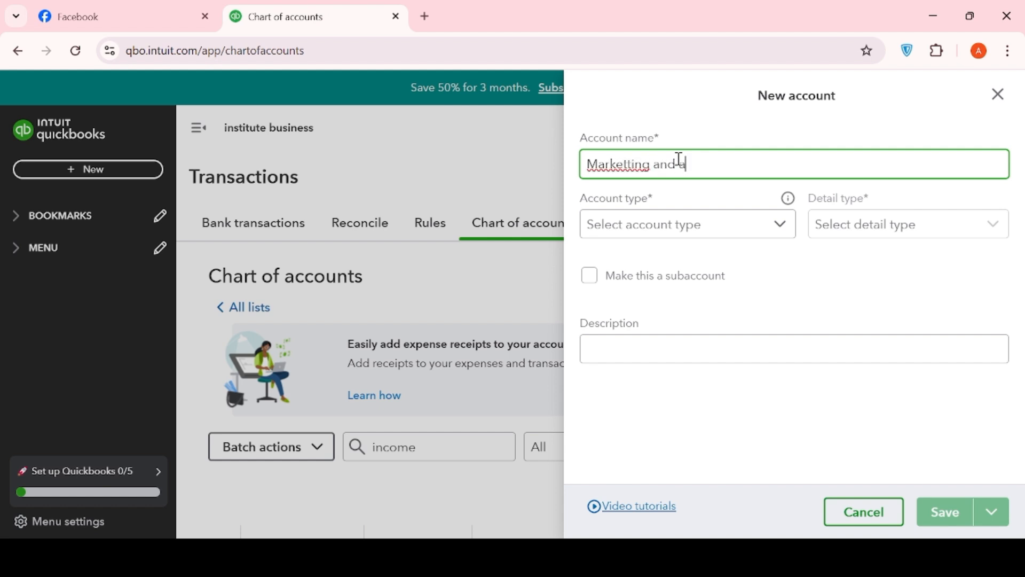
{"action": "type", "text": "dvertising"}
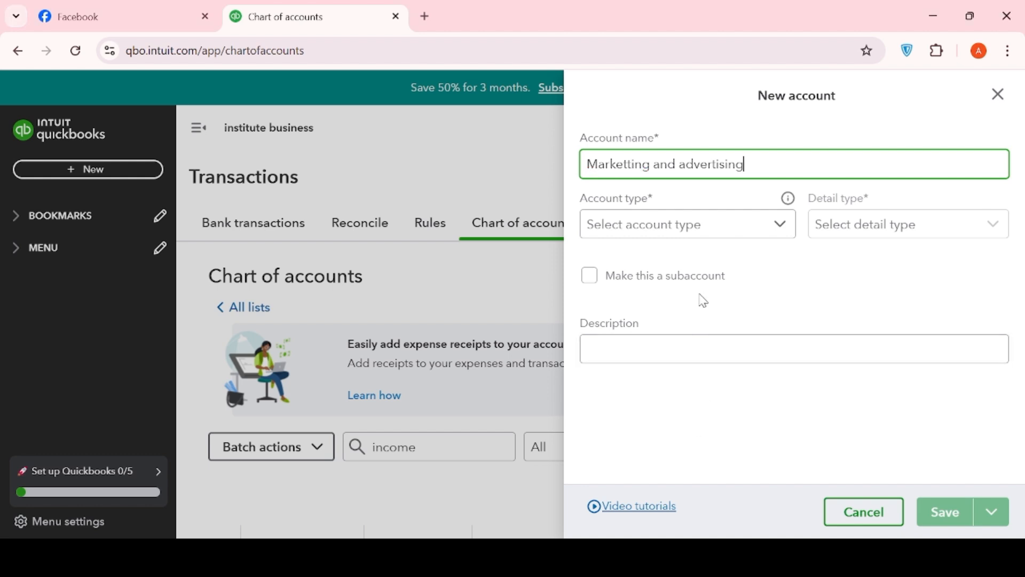
- Set the account type of the marketing account to Expenses
{"action": "left_click", "coordinate": [733, 206]}
{"action": "left_click", "coordinate": [732, 224]}
{"action": "scroll", "coordinate": [698, 430], "scroll_direction": "down", "scroll_amount": 3}
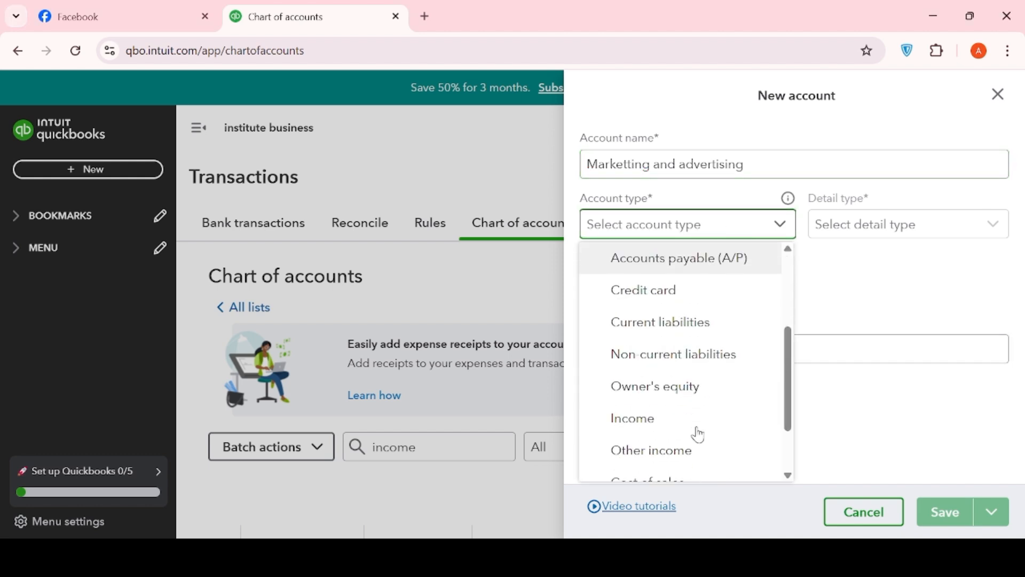
{"action": "left_click", "coordinate": [680, 438]}
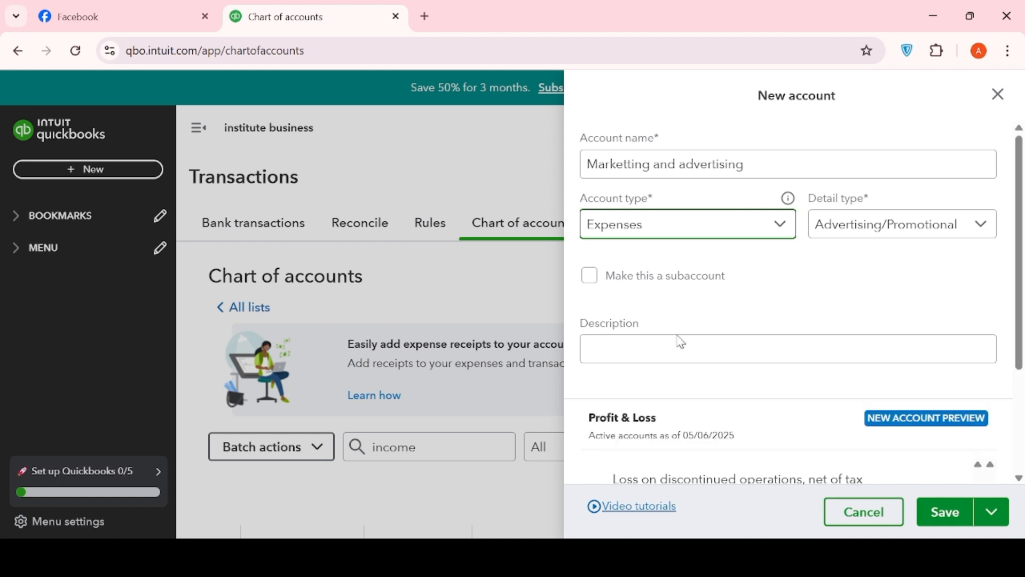
- Copy the marketing account's highlighted name from the Profit & Loss preview into its description
{"action": "scroll", "coordinate": [739, 407], "scroll_direction": "down", "scroll_amount": 2}
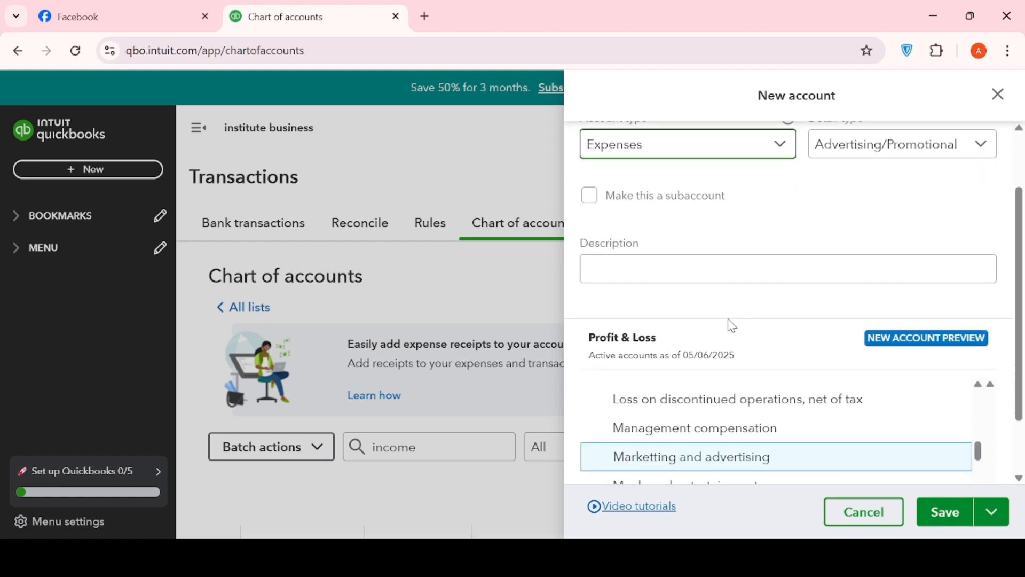
{"action": "left_click_drag", "start_coordinate": [770, 458], "coordinate": [613, 460]}
{"action": "key", "text": "ctrl+c"}
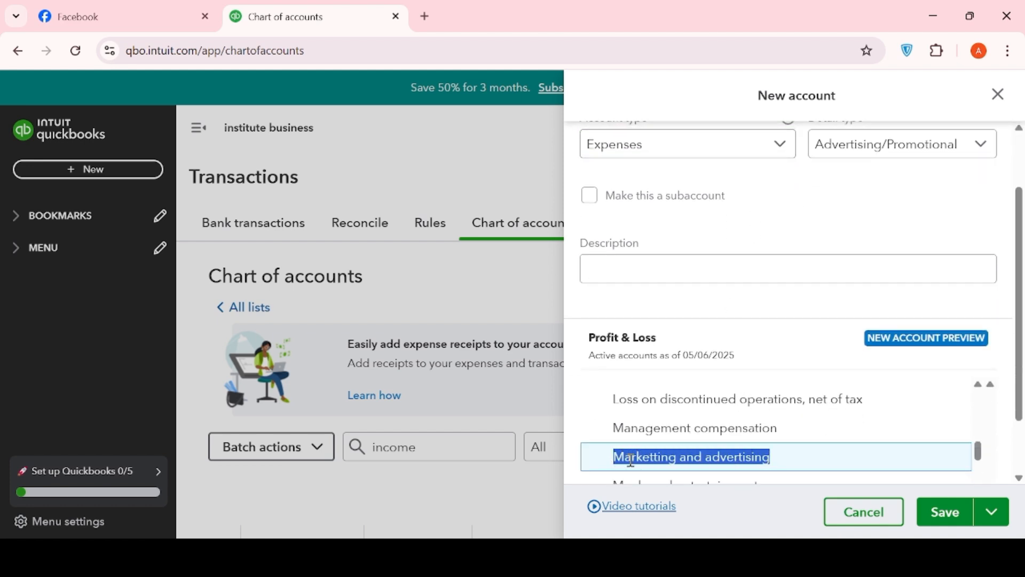
{"action": "left_click", "coordinate": [665, 278]}
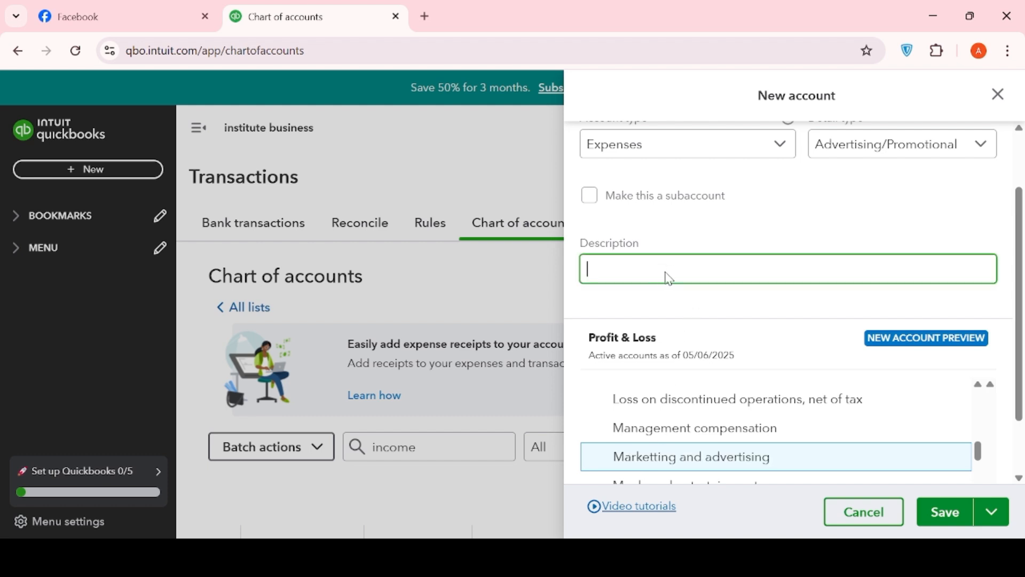
{"action": "key", "text": "ctrl+v"}
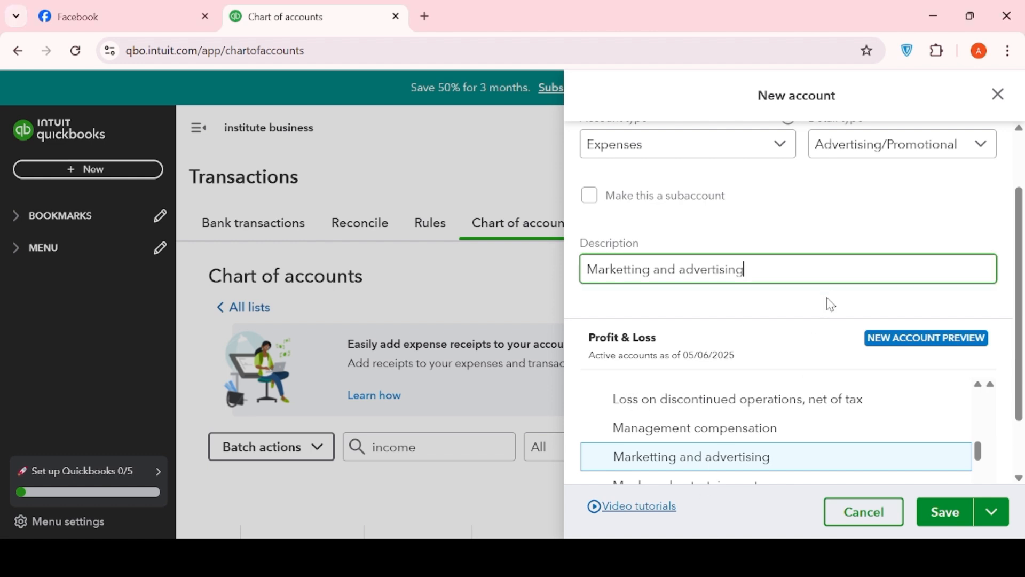
- Extend the description to "Marketting and advertising cost" and save the account
{"action": "left_click", "coordinate": [770, 276]}
{"action": "type", "text": "cost"}
{"action": "scroll", "coordinate": [812, 315], "scroll_direction": "down", "scroll_amount": 2}
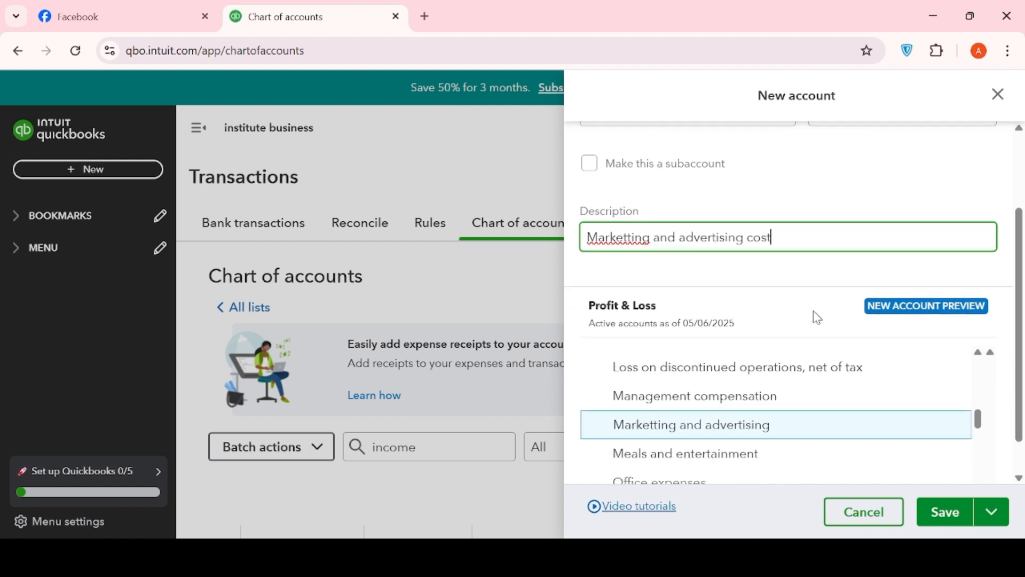
{"action": "left_click", "coordinate": [953, 522]}
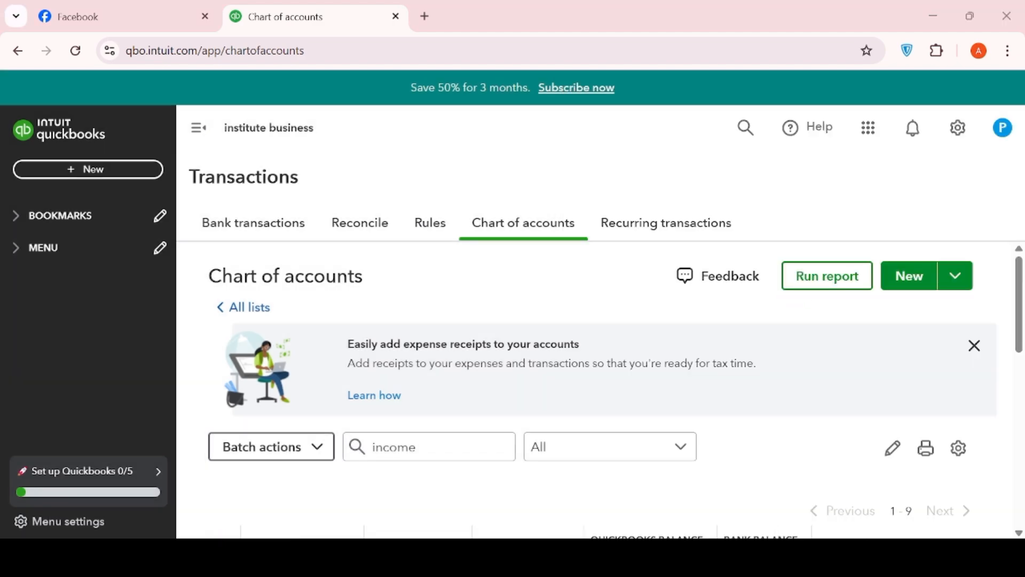
- Switch to the Word document, review the farm's wages and grant income, and return to QuickBooks
{"action": "left_click_drag", "start_coordinate": [1024, 21], "coordinate": [417, 57]}
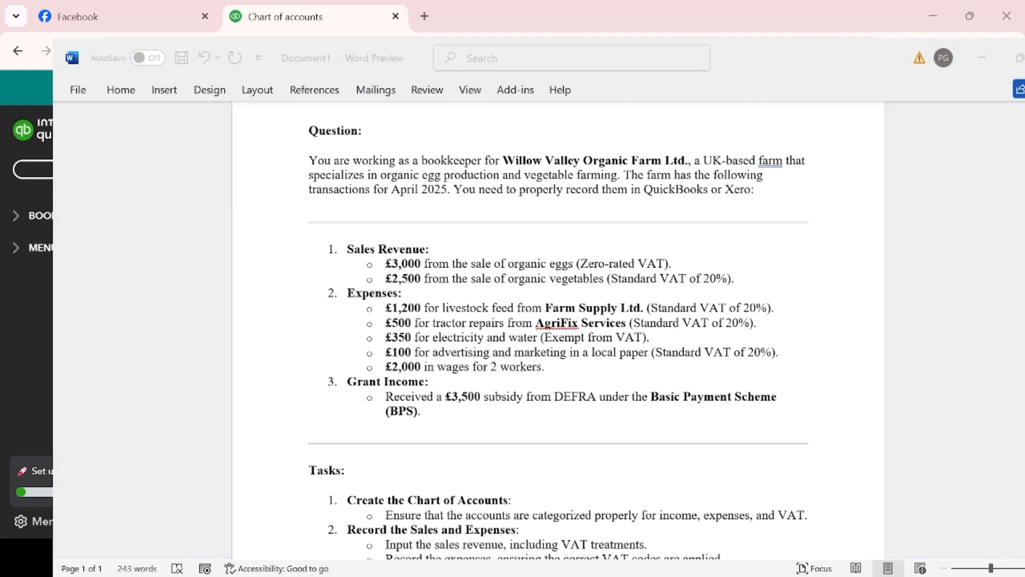
{"action": "key", "text": "alt+Tab"}
{"action": "left_click_drag", "start_coordinate": [85, 57], "coordinate": [9, 19]}
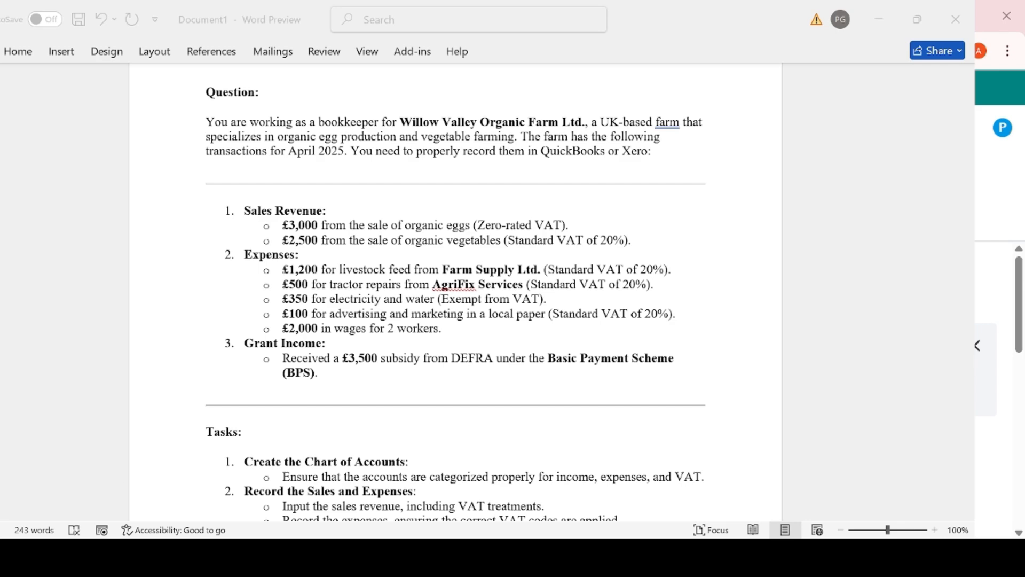
{"action": "left_click_drag", "start_coordinate": [667, 20], "coordinate": [1024, 5]}
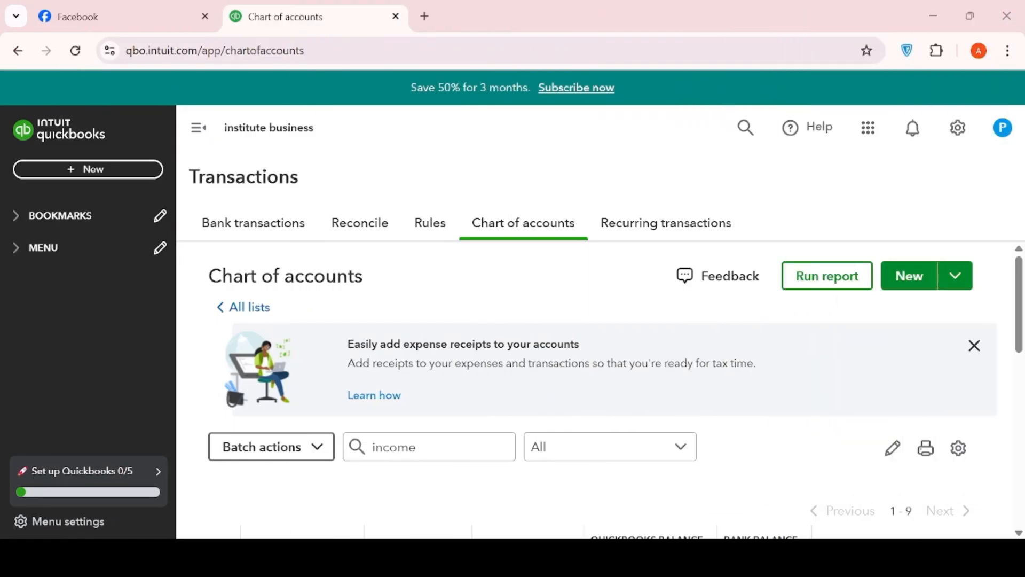
- Start a new account named "Grant income DEFRA" with the account type Other income
{"action": "left_click", "coordinate": [914, 278]}
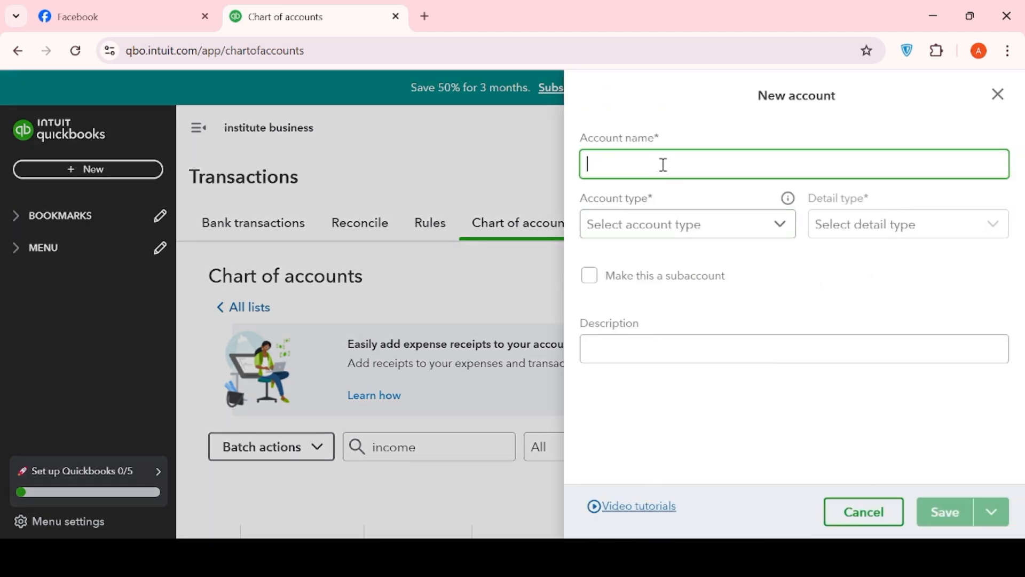
{"action": "type", "text": "Grant income"}
{"action": "type", "text": "DEFRA"}
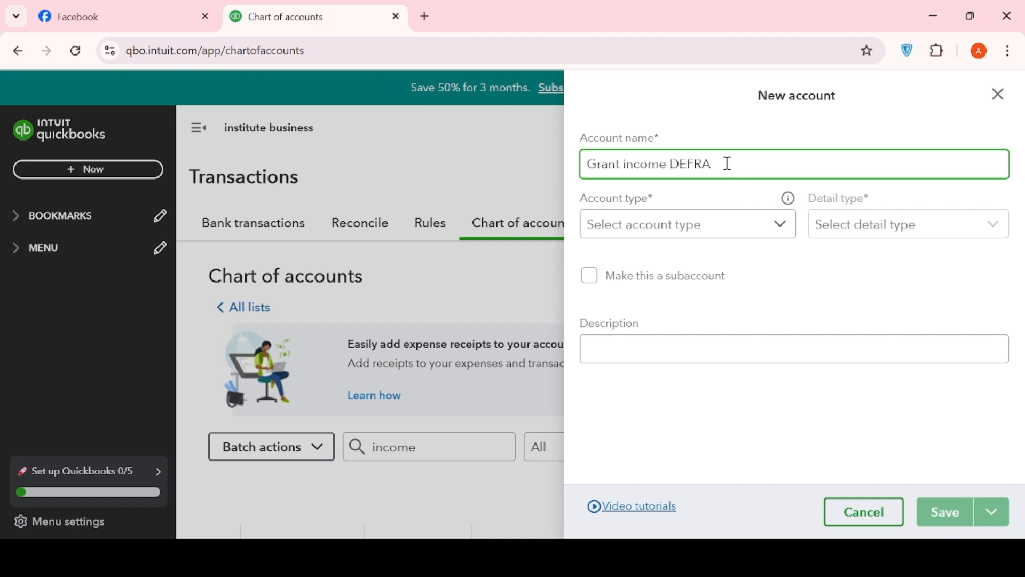
{"action": "left_click", "coordinate": [747, 225]}
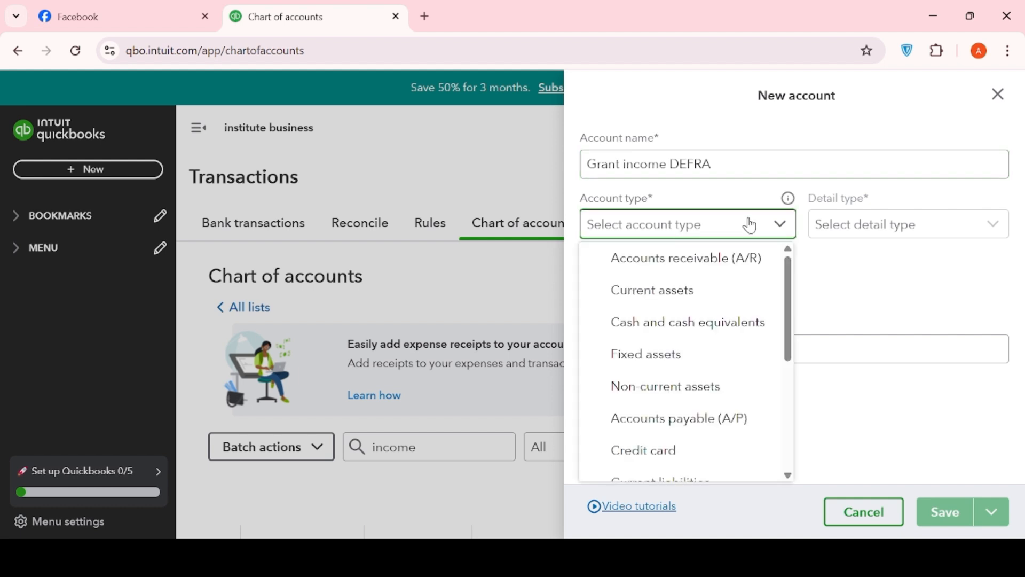
{"action": "scroll", "coordinate": [718, 442], "scroll_direction": "down", "scroll_amount": 5}
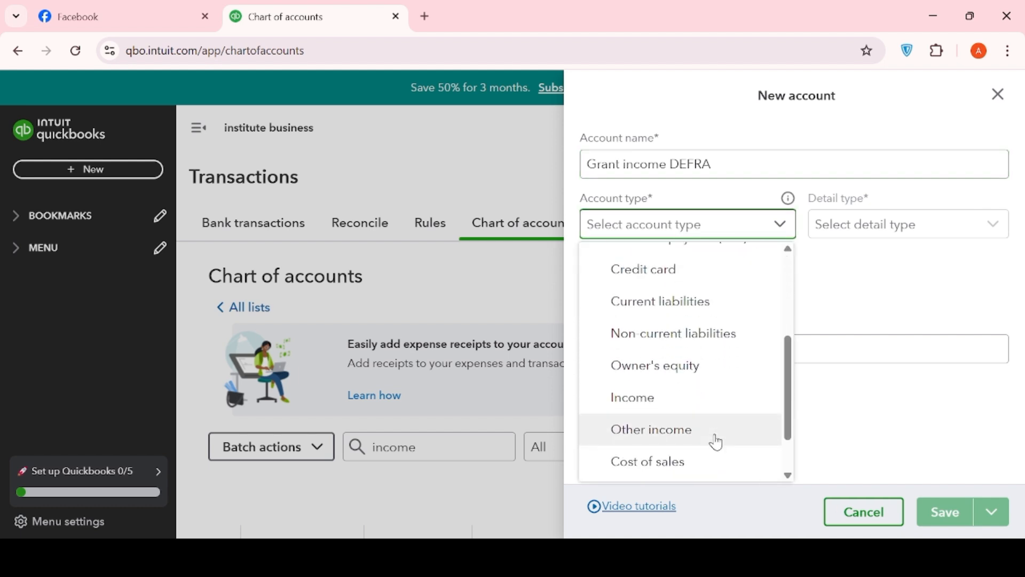
{"action": "left_click", "coordinate": [688, 379]}
- Enter "Subsidy income from DEFRA" as the grant account's description and save the account
{"action": "left_click", "coordinate": [737, 347]}
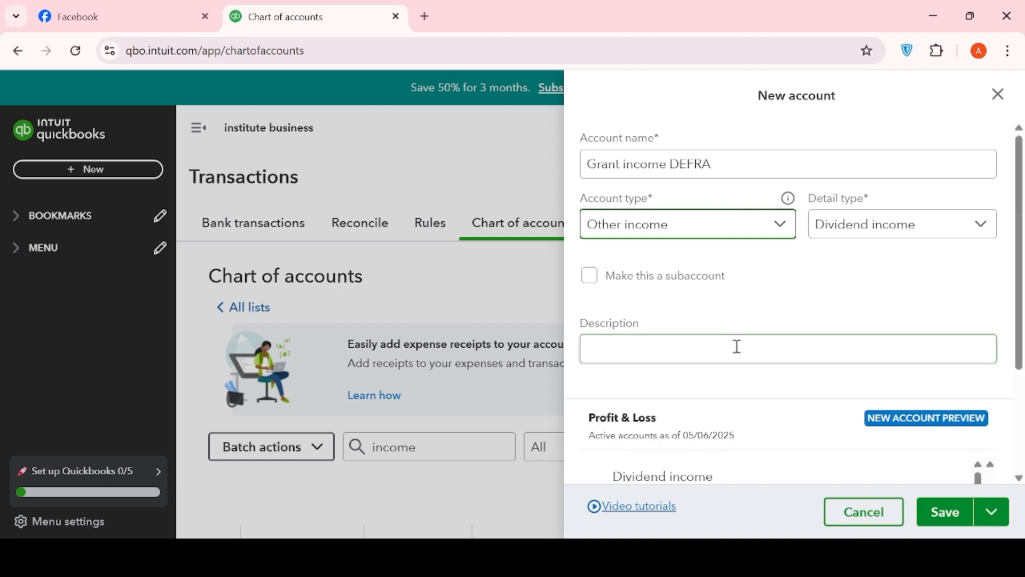
{"action": "scroll", "coordinate": [741, 380], "scroll_direction": "down", "scroll_amount": 2}
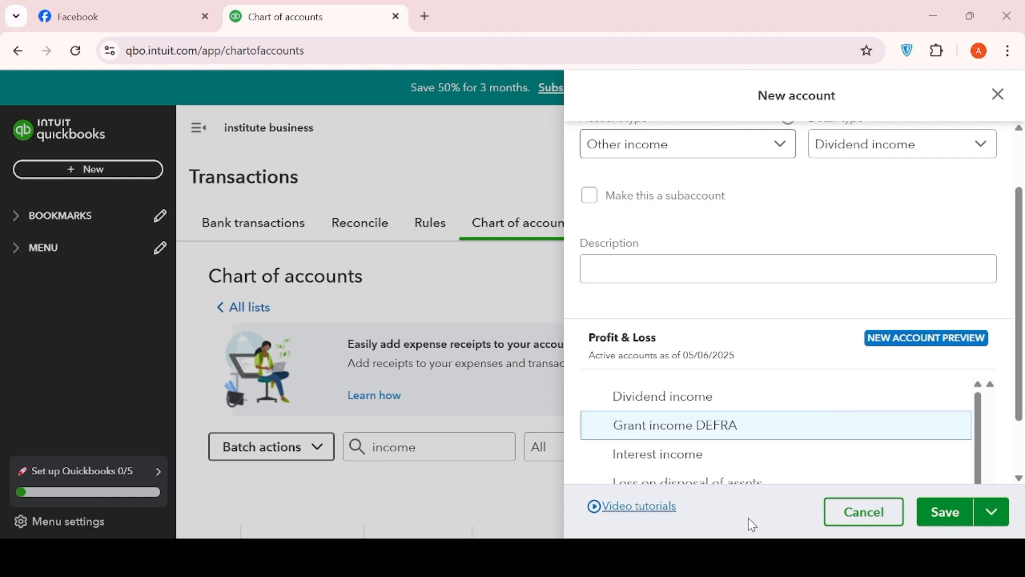
{"action": "left_click", "coordinate": [639, 265]}
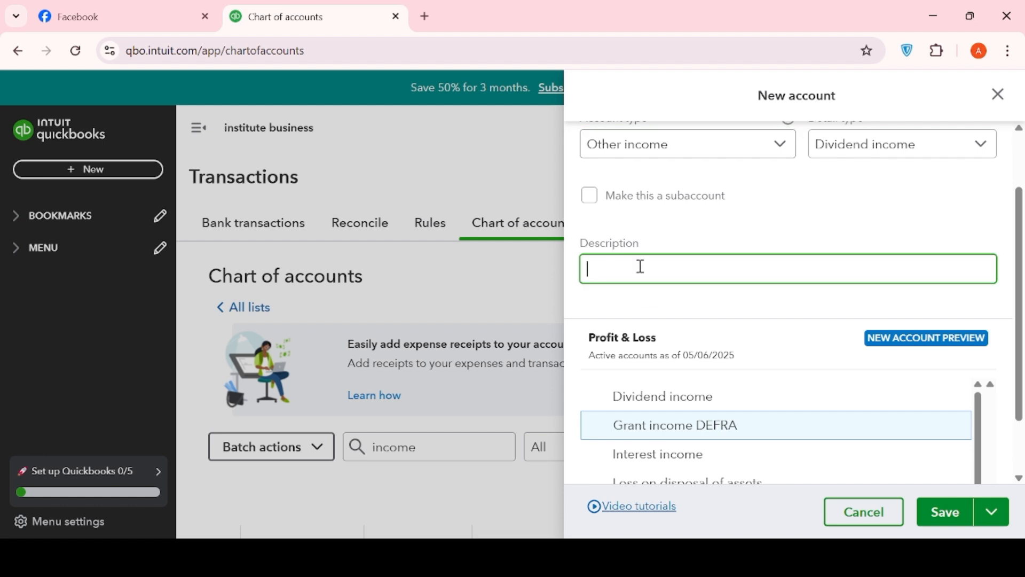
{"action": "type", "text": "Subsidy income fromdefra"}
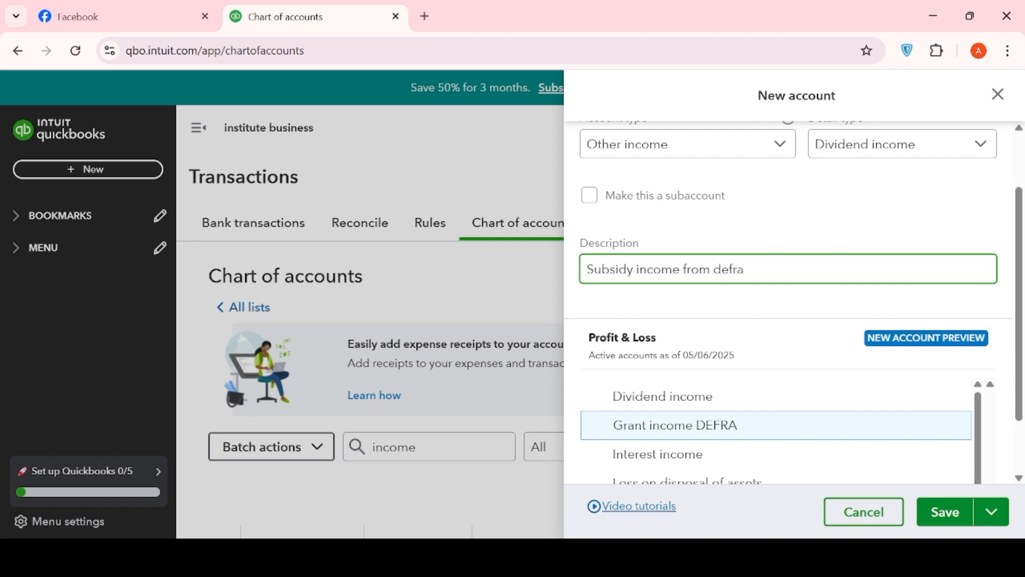
{"action": "key", "text": "BackSpace"}
{"action": "key", "text": "BackSpace"}
{"action": "key", "text": "BackSpace"}
{"action": "key", "text": "BackSpace"}
{"action": "key", "text": "BackSpace"}
{"action": "type", "text": "DFFRA"}
{"action": "scroll", "coordinate": [762, 373], "scroll_direction": "down", "scroll_amount": 2}
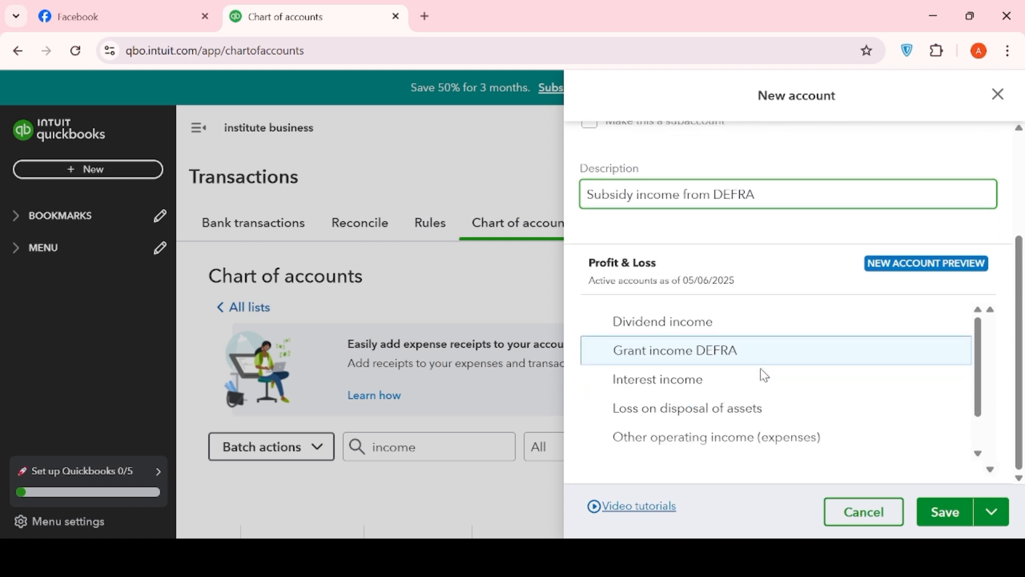
{"action": "left_click", "coordinate": [946, 513]}
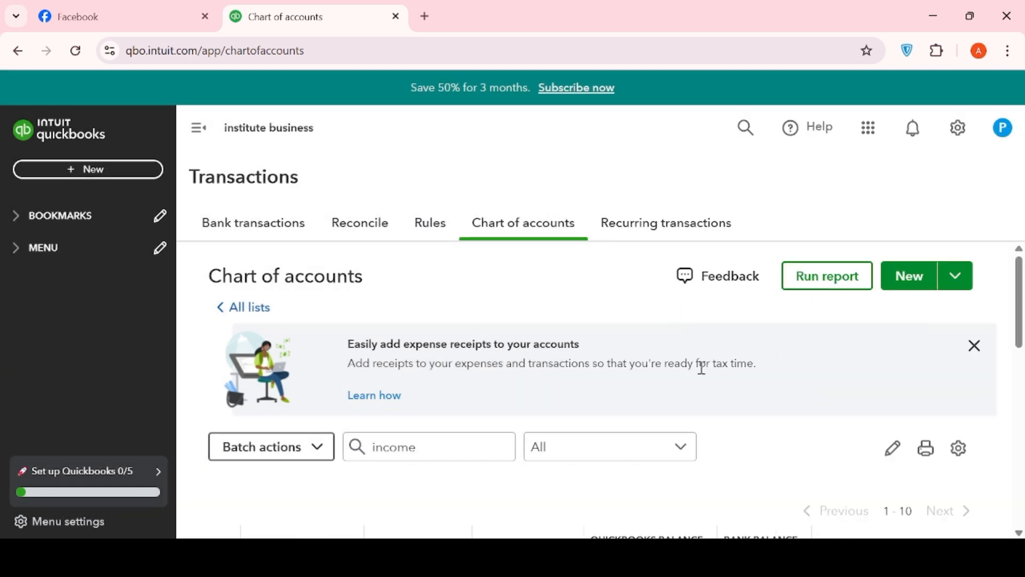